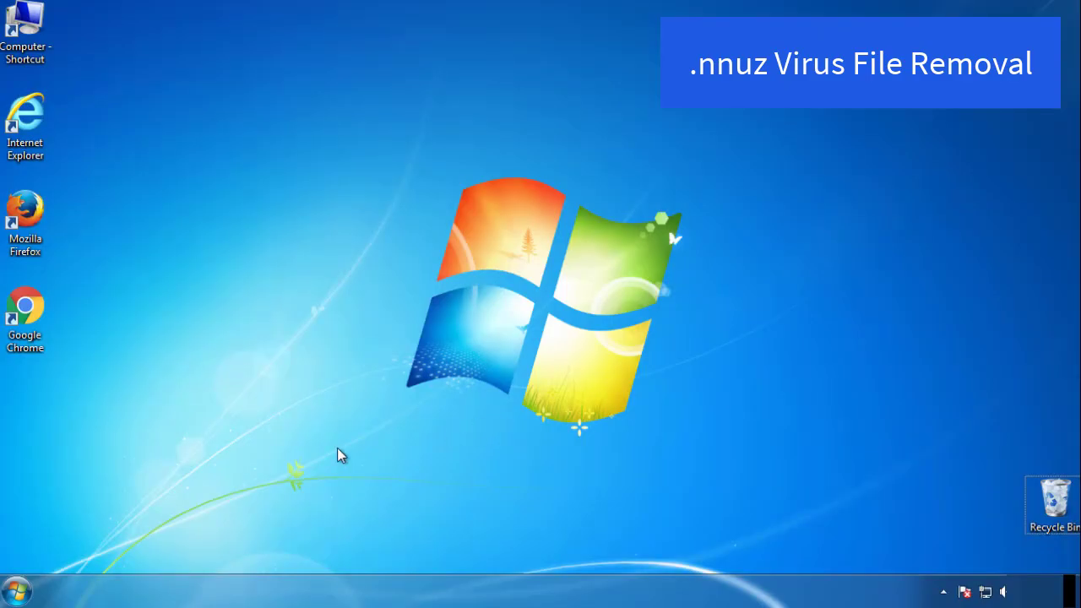
# Step: Find and launch the System Configuration utility with msconfig
pyautogui.click(18, 590)
pyautogui.click(87, 546)
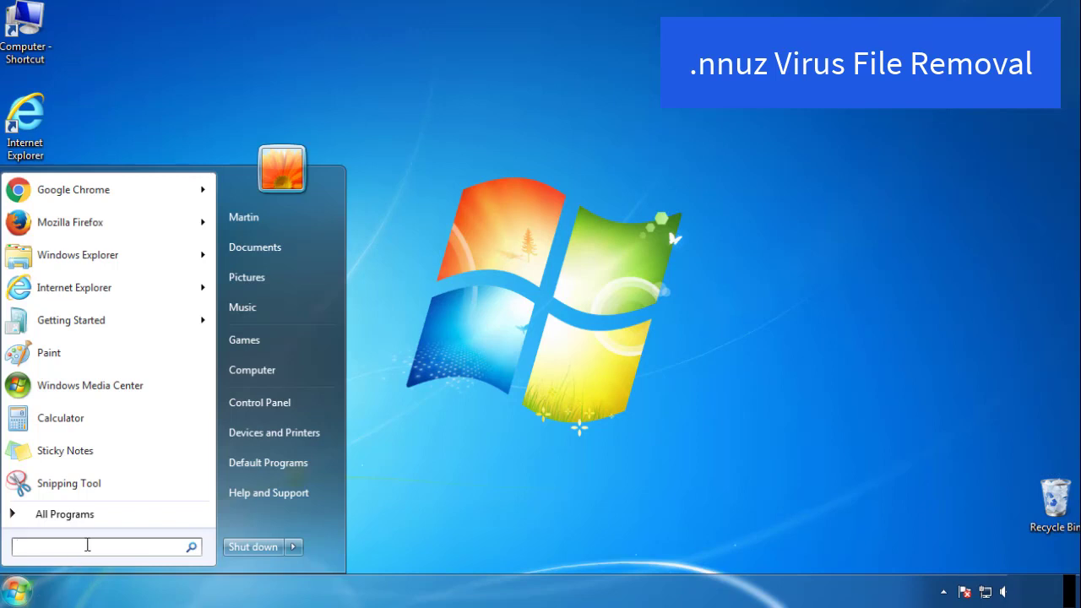
pyautogui.write('msconfig')
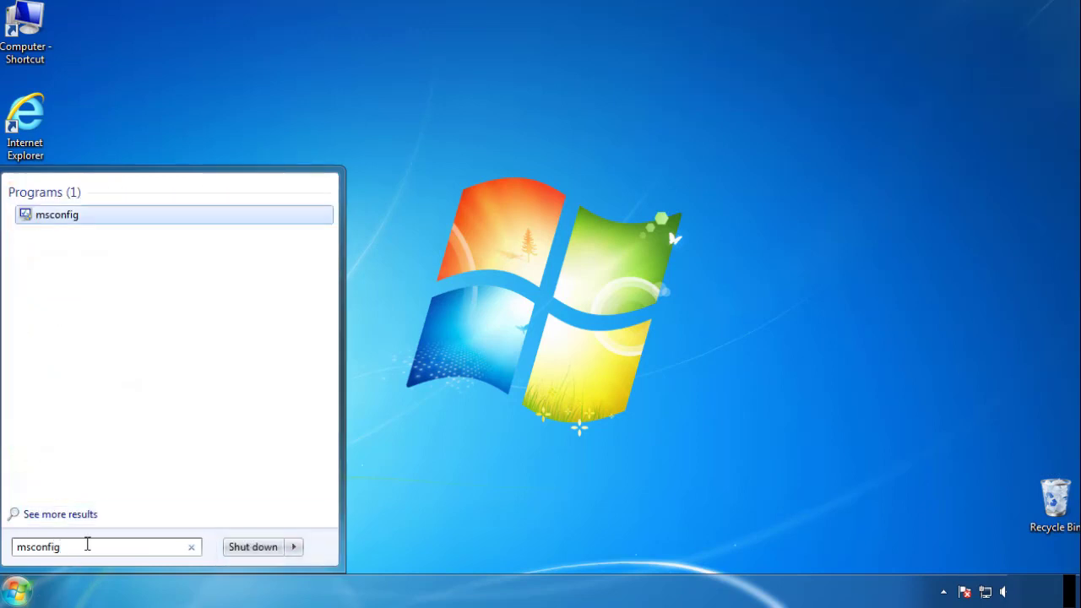
pyautogui.press('Return')
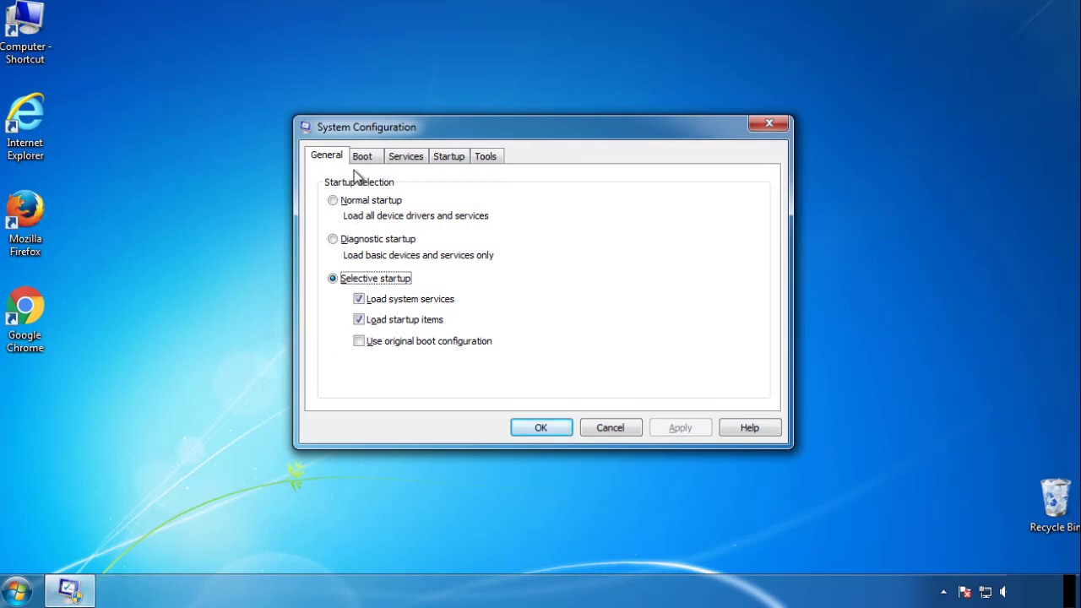
# Step: Enable Safe boot with the Minimal option, restart the computer, and dismiss the safe mode help window
pyautogui.click(362, 157)
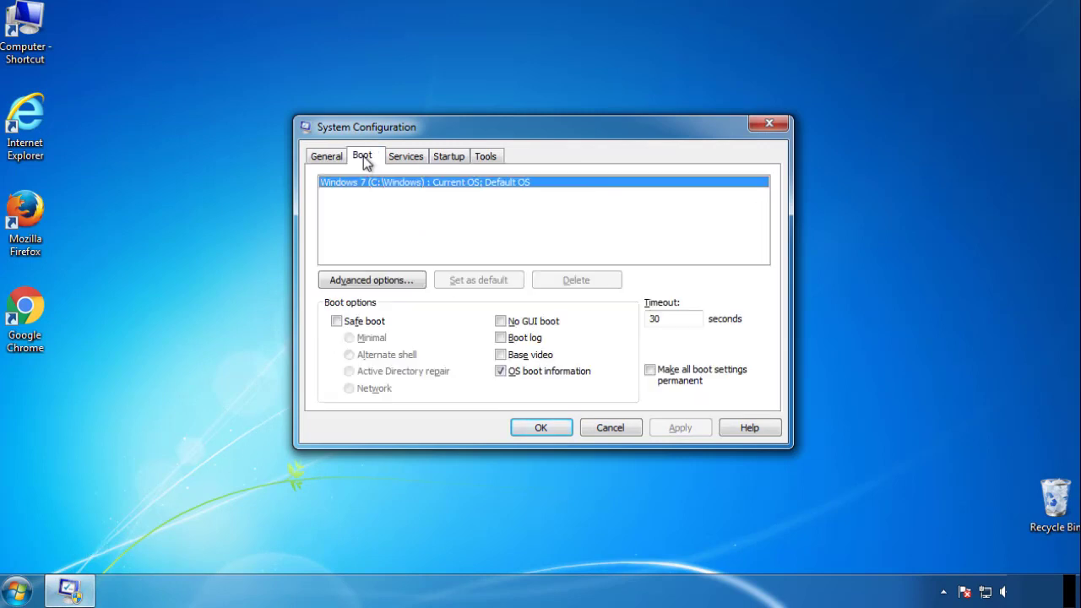
pyautogui.click(336, 321)
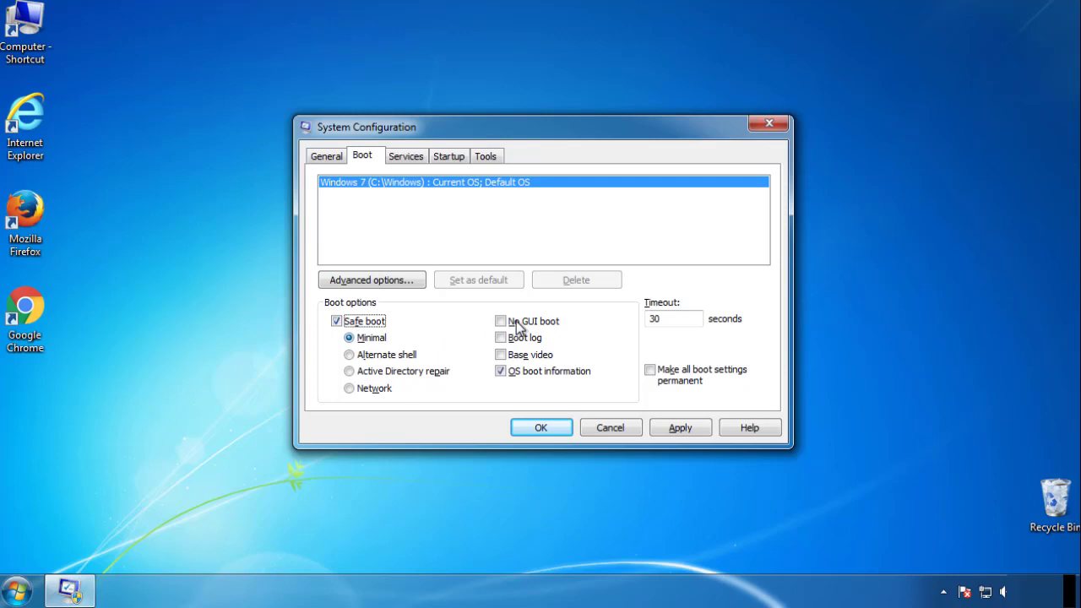
pyautogui.click(549, 428)
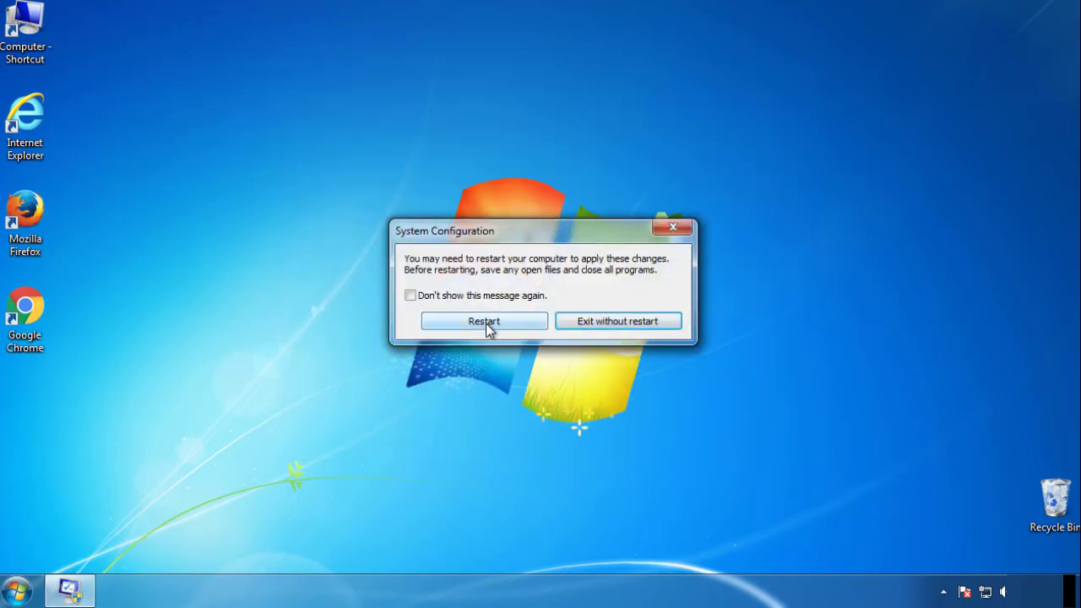
pyautogui.click(487, 324)
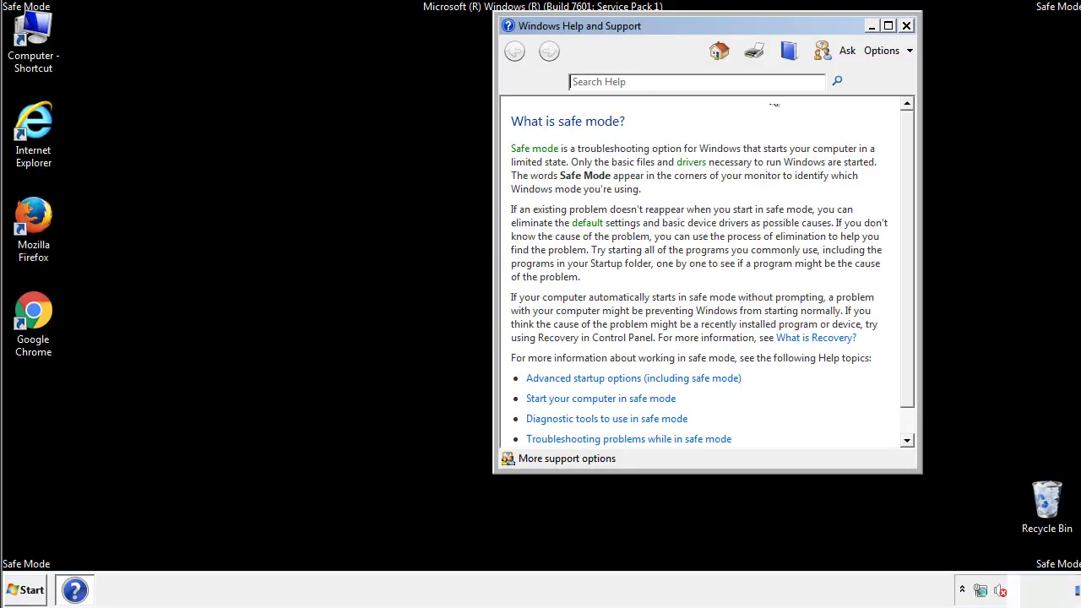
pyautogui.click(907, 26)
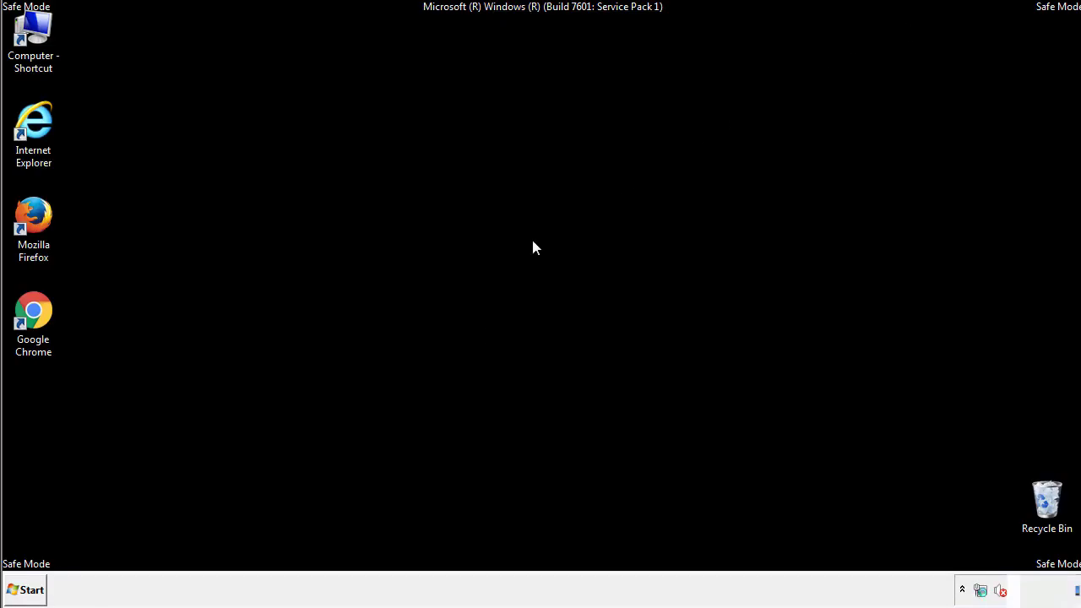
# Step: Set Folder Options in Control Panel to show hidden files, folders, and drives, and close Control Panel
pyautogui.click(33, 589)
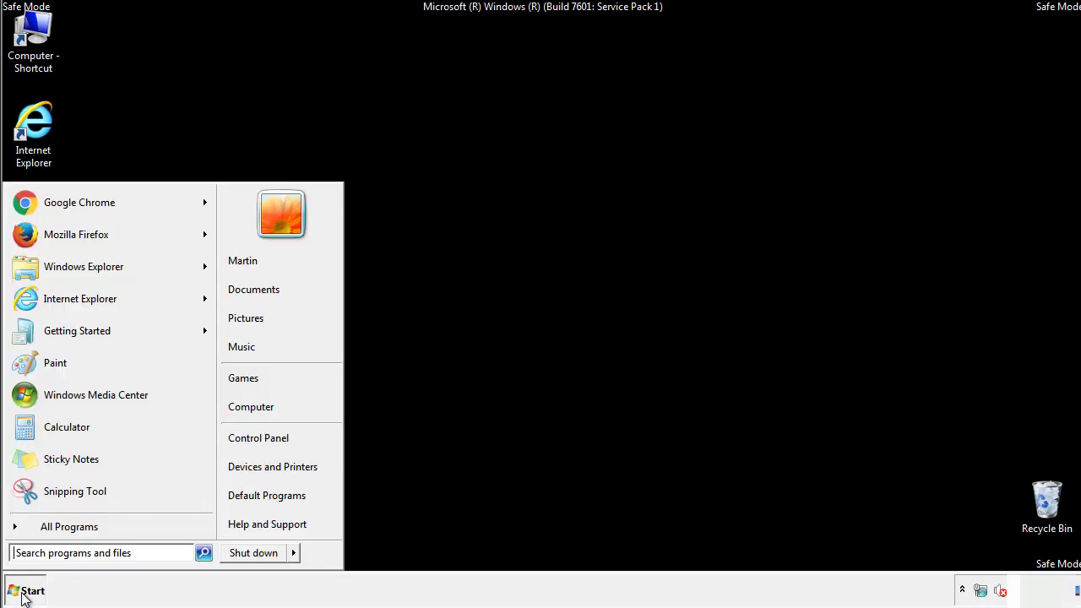
pyautogui.click(269, 435)
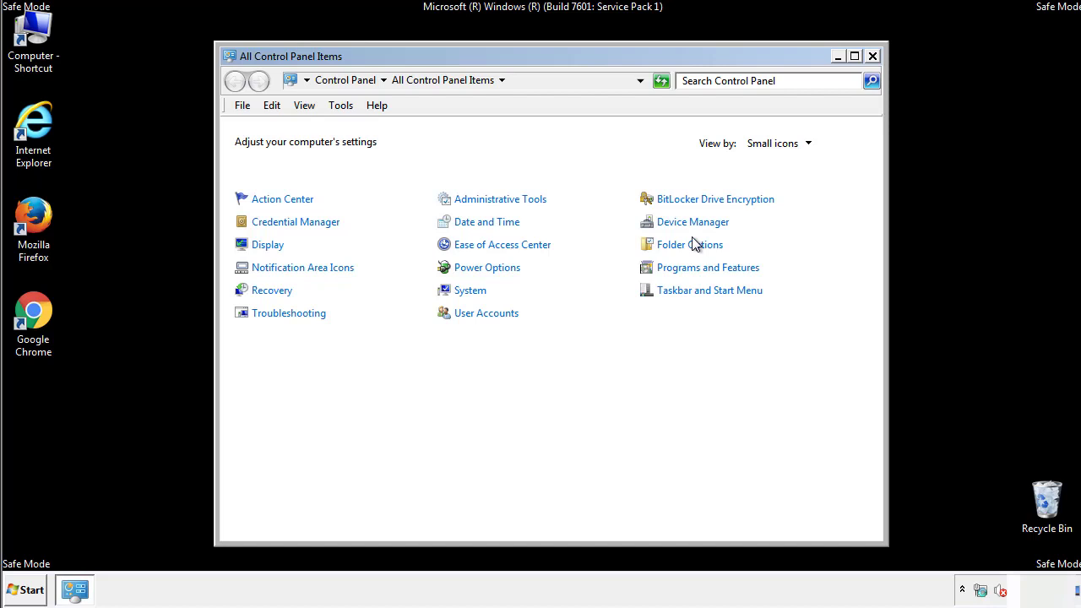
pyautogui.click(691, 245)
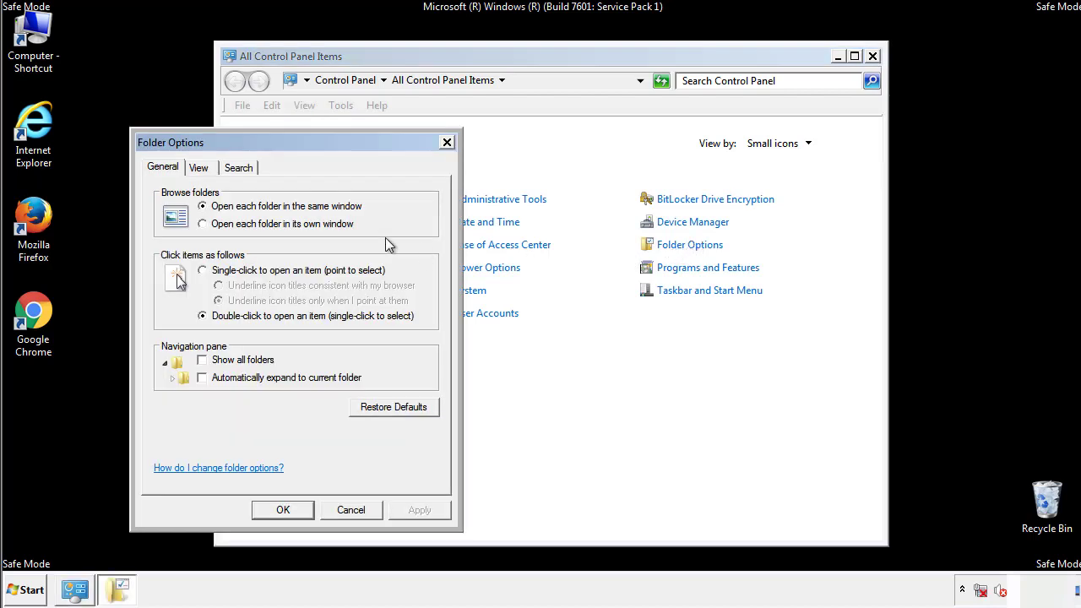
pyautogui.click(200, 169)
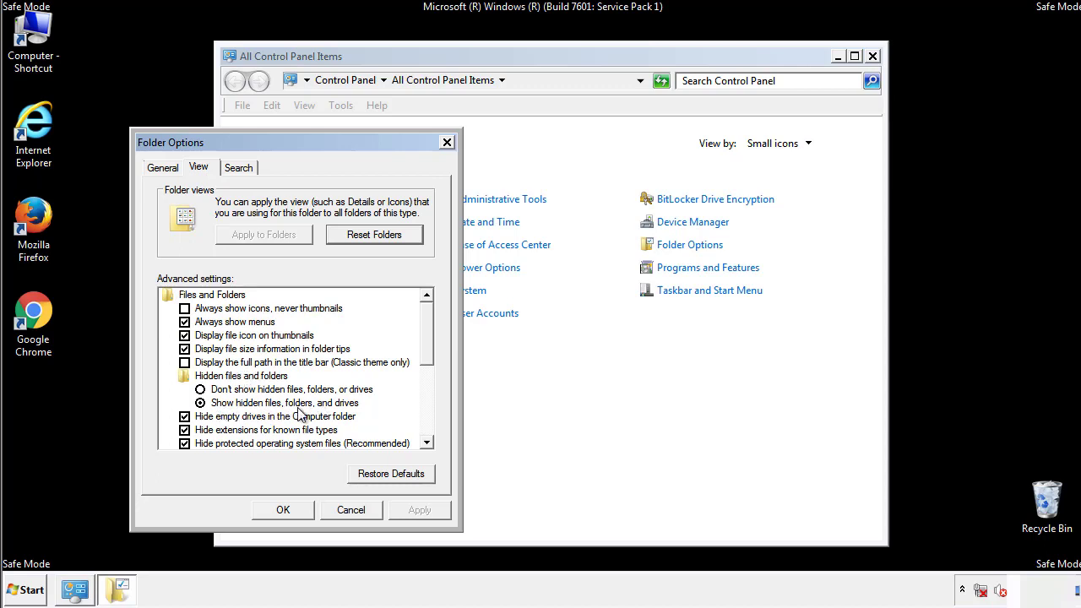
pyautogui.click(290, 509)
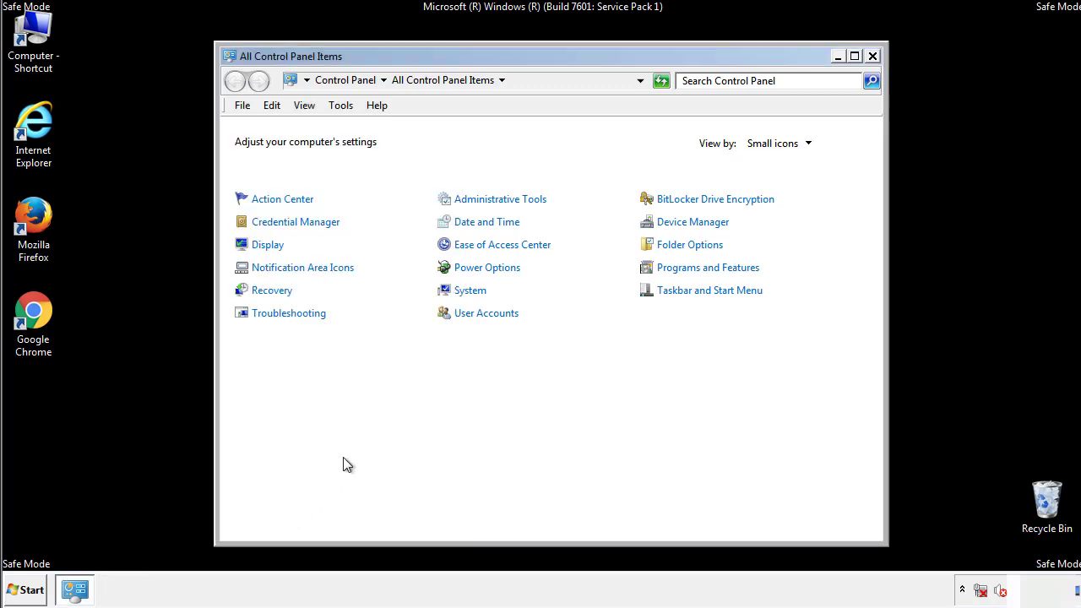
pyautogui.click(872, 56)
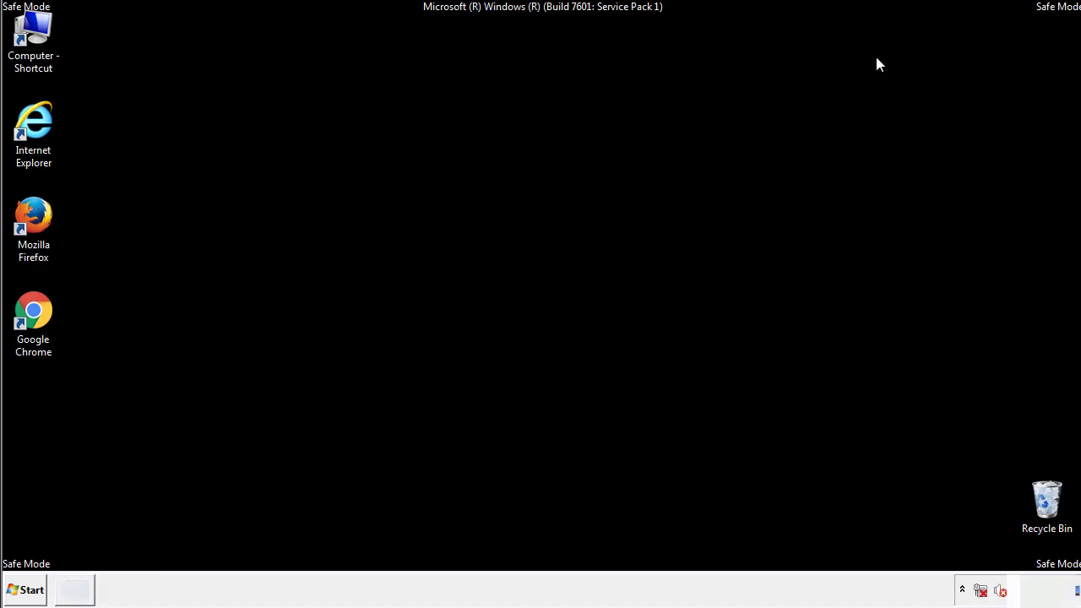
# Step: Browse to the folder C:\Windows\System32\drivers\etc
pyautogui.doubleClick(34, 32)
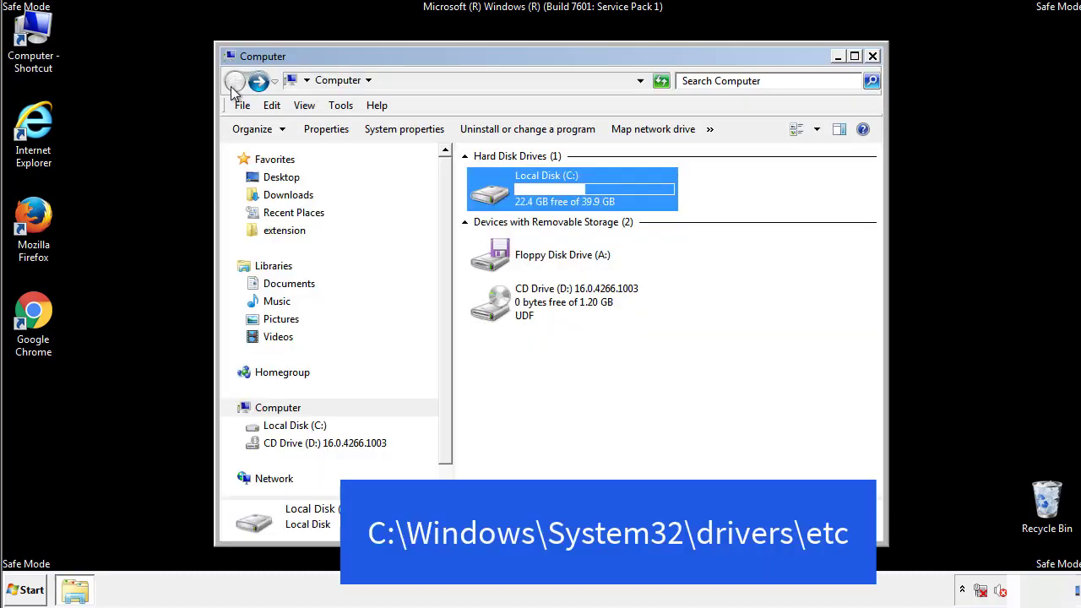
pyautogui.doubleClick(498, 196)
pyautogui.doubleClick(495, 309)
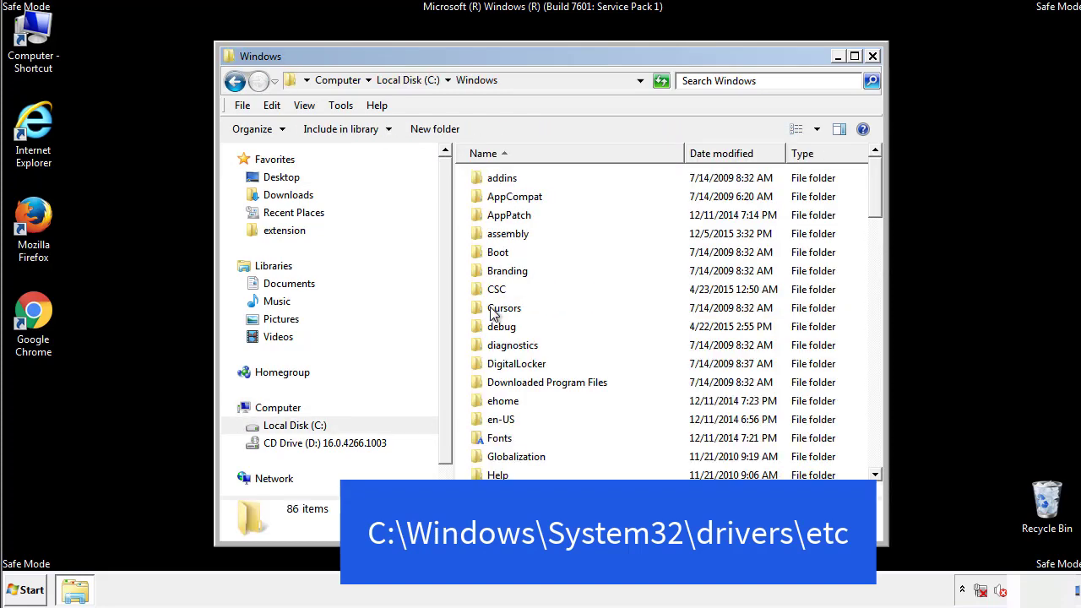
pyautogui.scroll(-2, 497, 375)
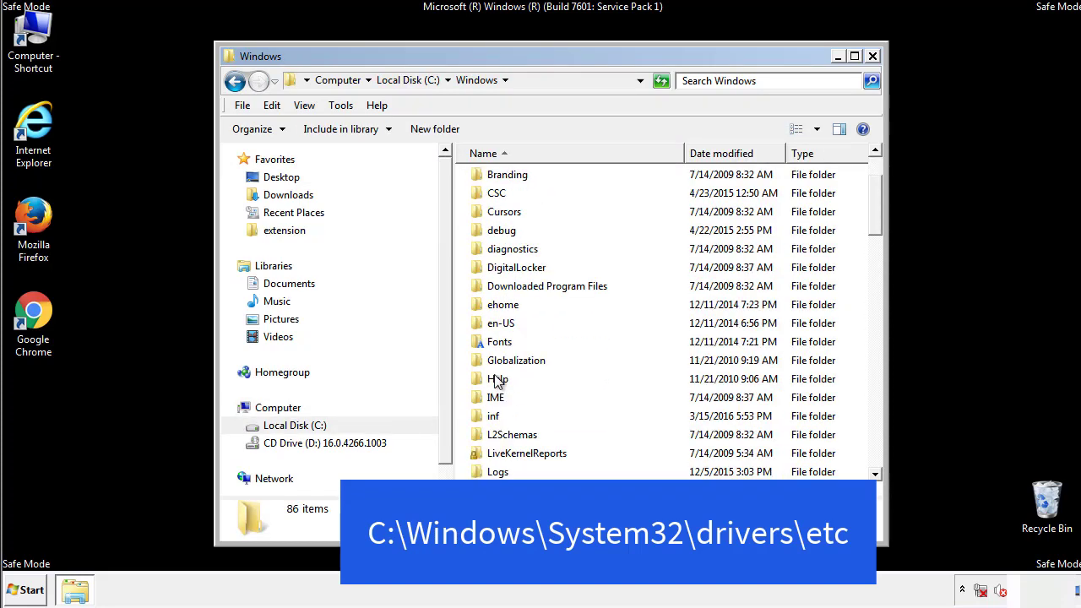
pyautogui.scroll(-7, 498, 382)
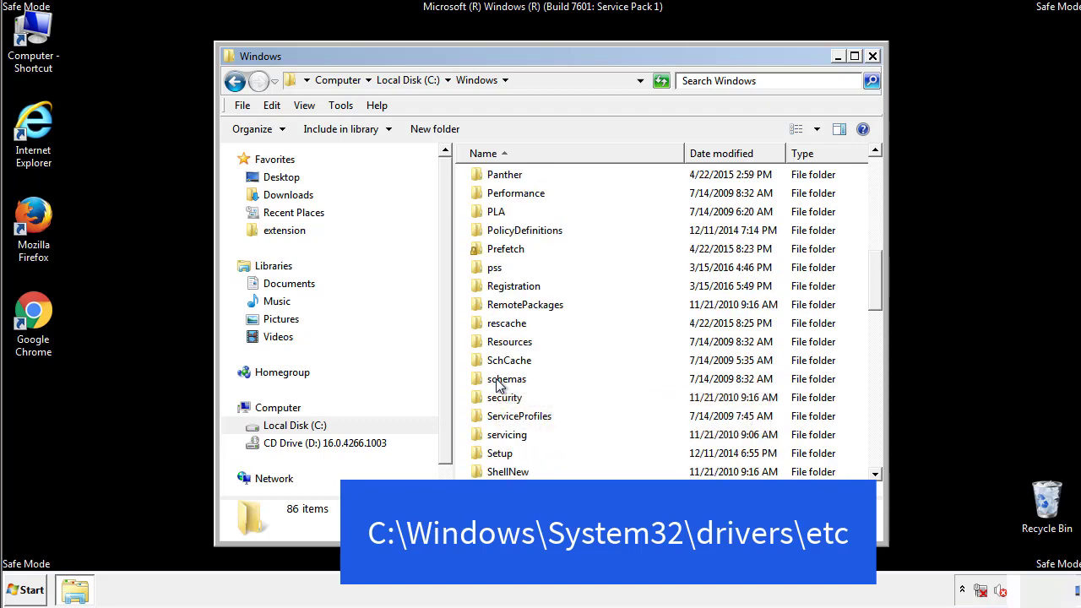
pyautogui.scroll(-2, 498, 383)
pyautogui.doubleClick(512, 434)
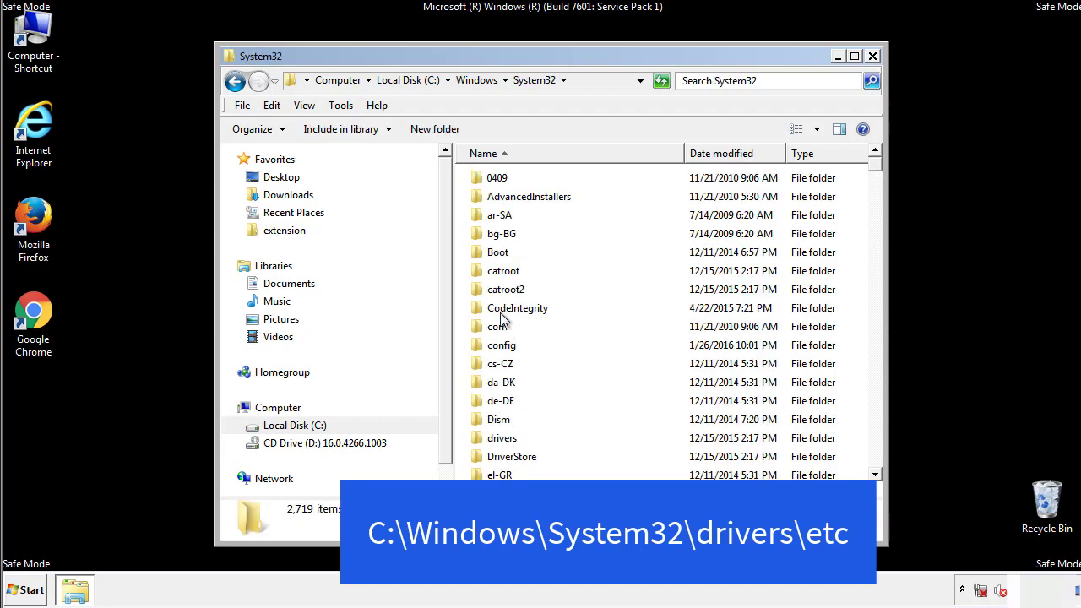
pyautogui.doubleClick(502, 440)
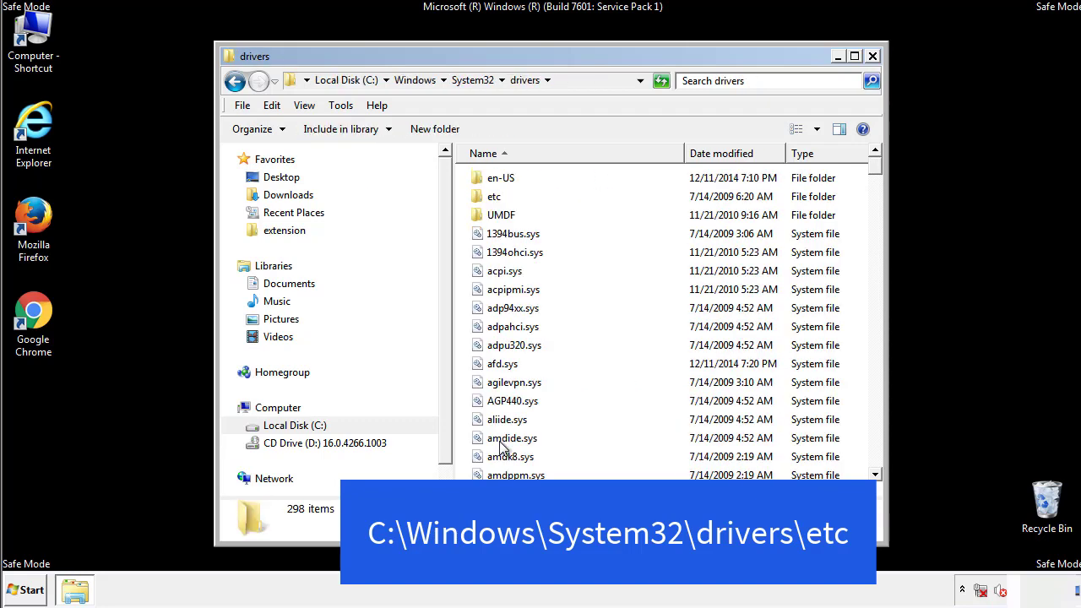
pyautogui.doubleClick(484, 203)
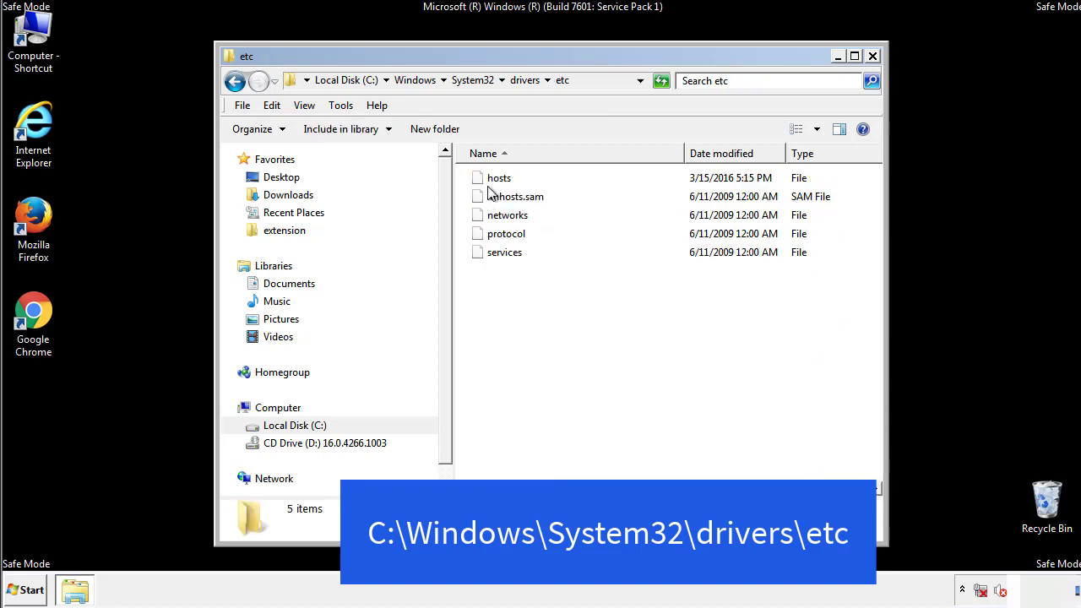
# Step: Open the hosts file with Notepad
pyautogui.doubleClick(493, 179)
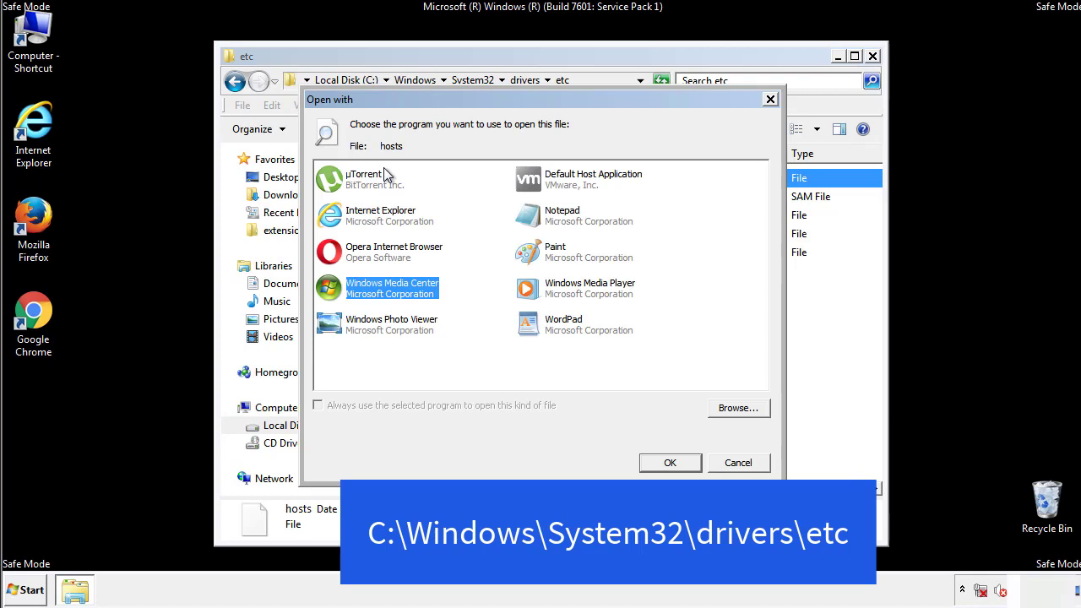
pyautogui.click(547, 220)
pyautogui.click(669, 463)
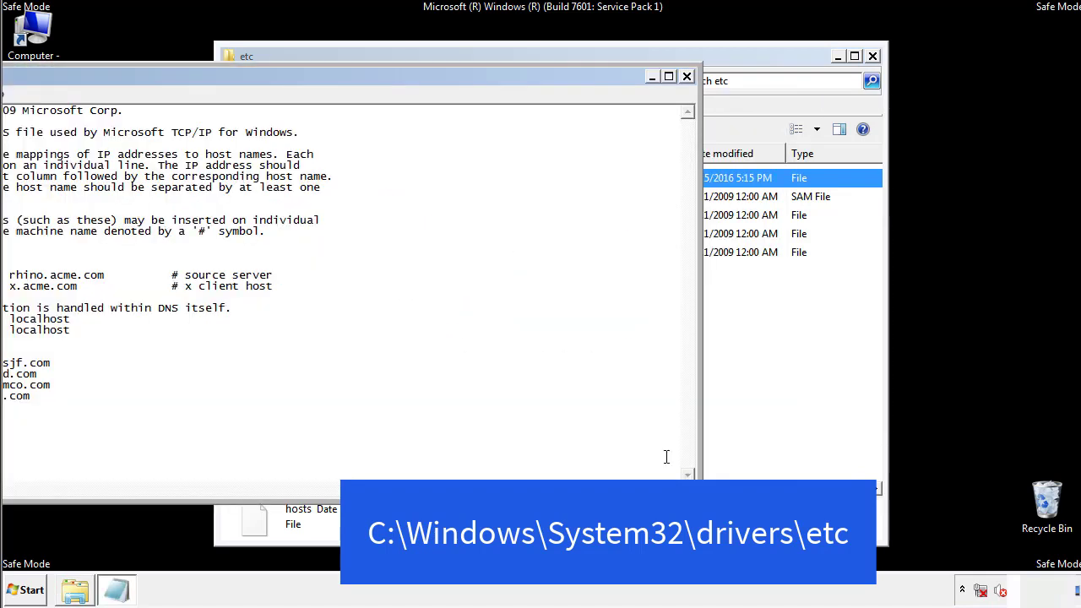
# Step: Delete the four entries from webitlis.sjf.com to nanki.ccc.com, save the hosts file, and close the etc folder
pyautogui.moveTo(442, 76); pyautogui.dragTo(688, 92)
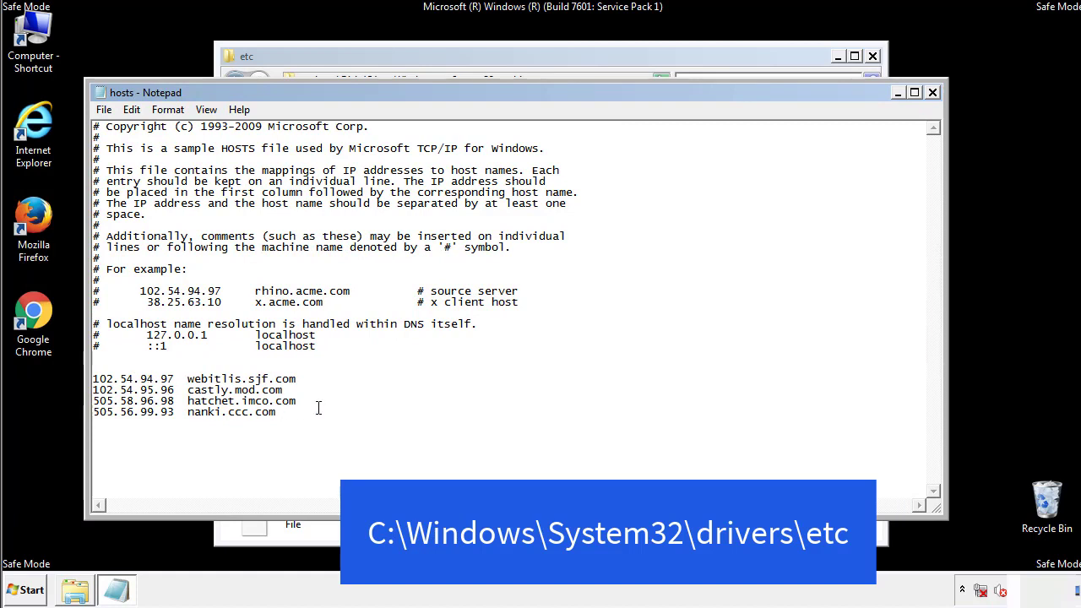
pyautogui.moveTo(302, 414); pyautogui.dragTo(115, 375)
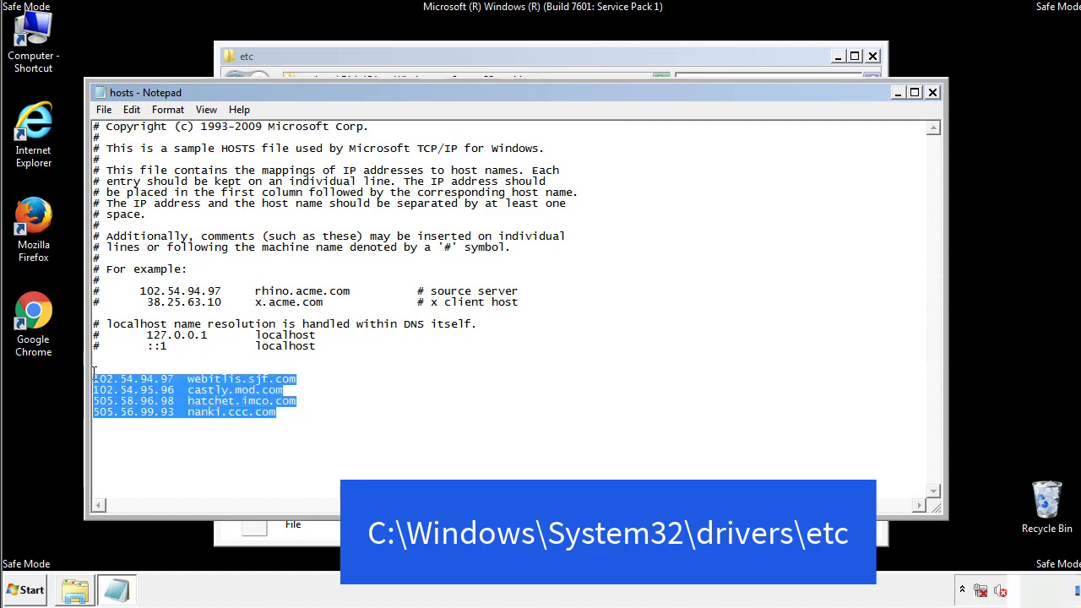
pyautogui.press('Delete')
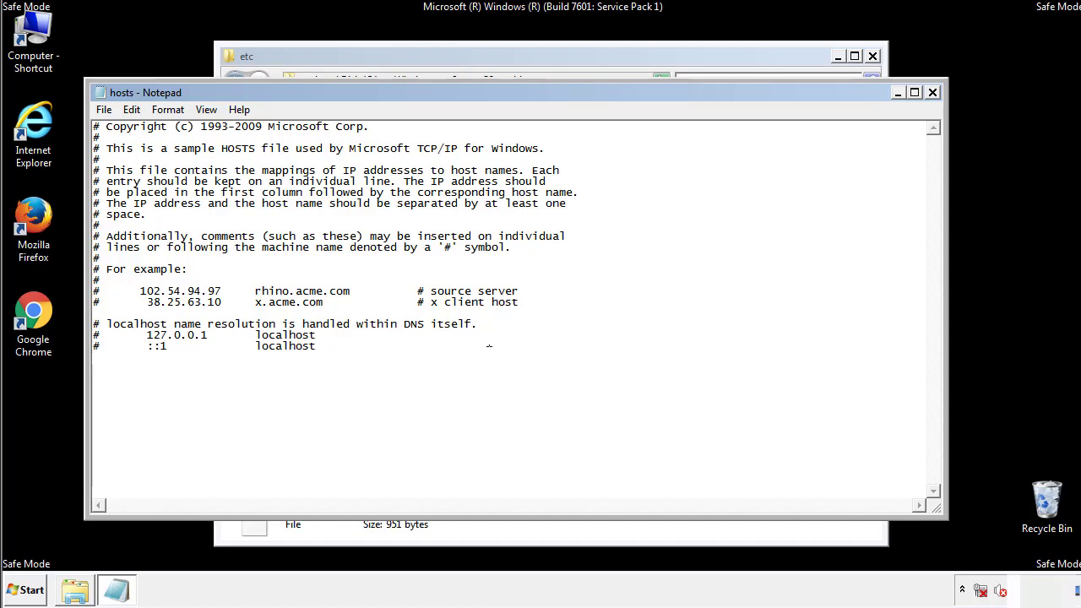
pyautogui.click(933, 93)
pyautogui.click(476, 309)
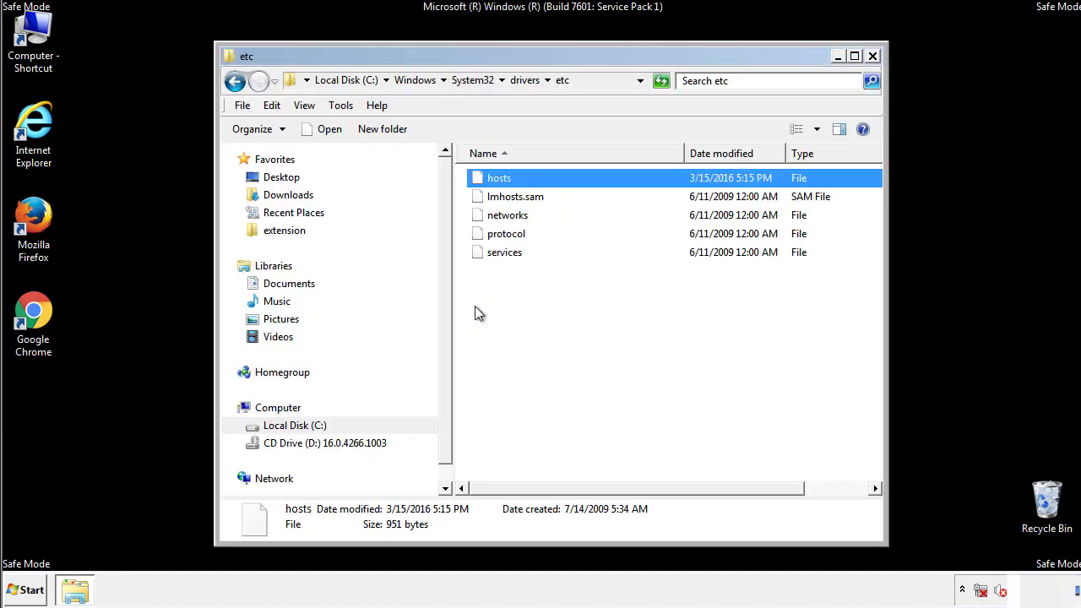
pyautogui.click(475, 308)
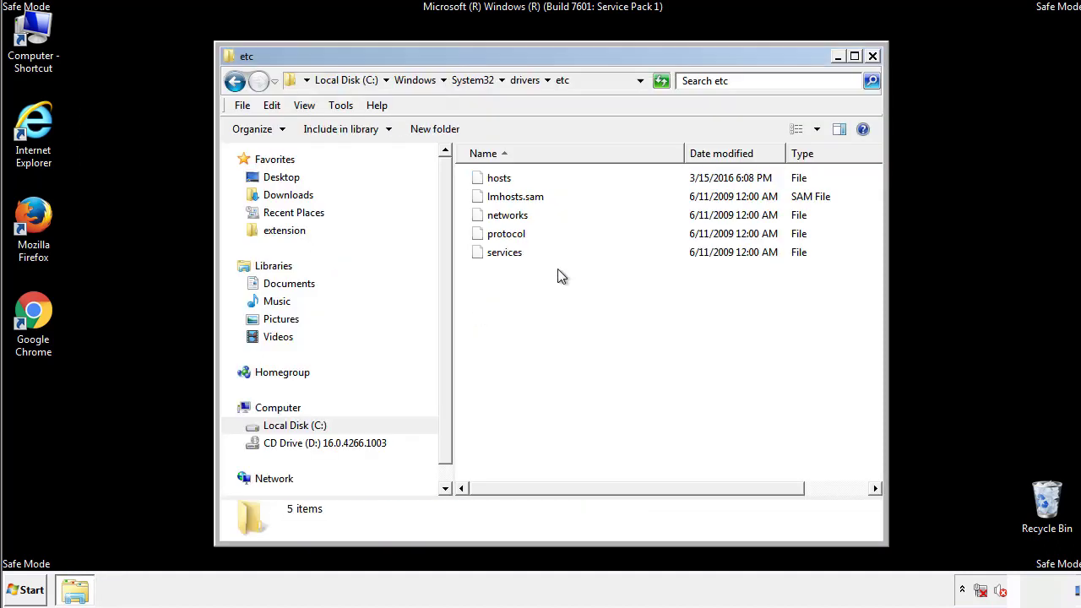
pyautogui.click(873, 57)
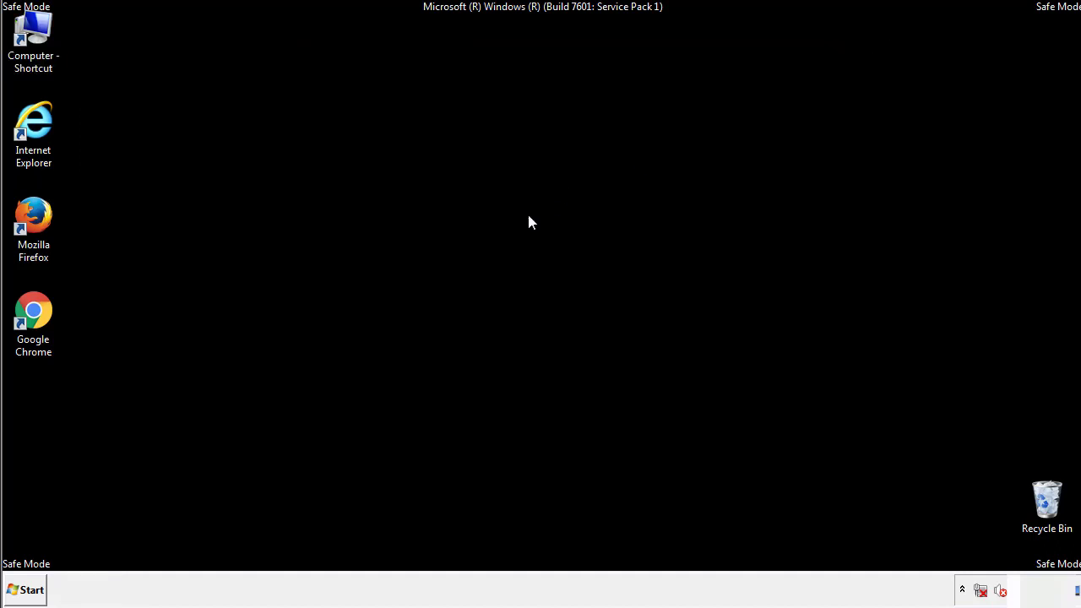
# Step: Open the current user's Startup folder from the list of all programs
pyautogui.click(30, 589)
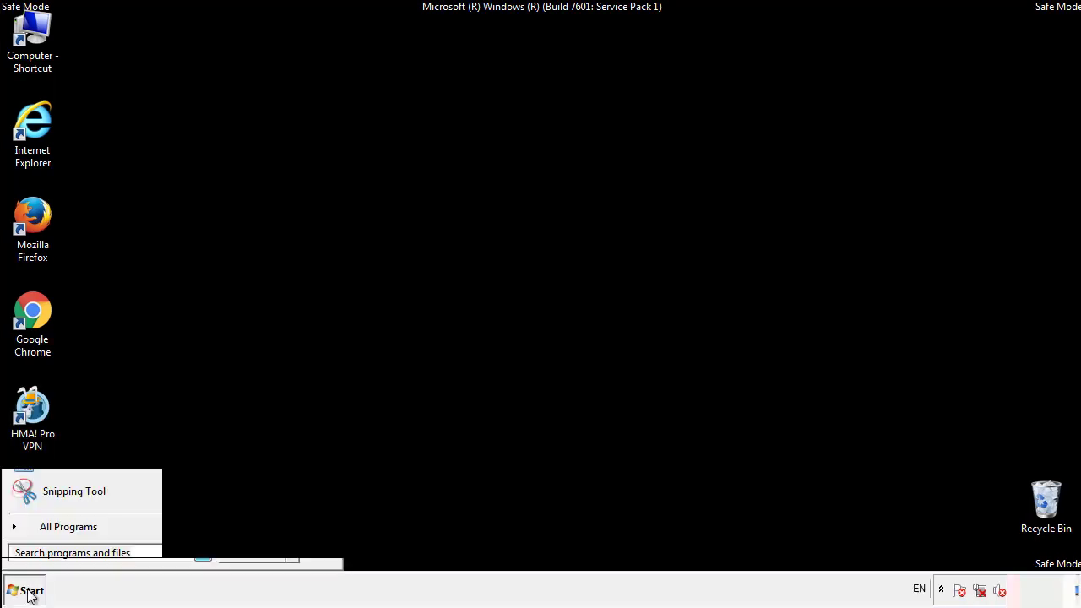
pyautogui.click(48, 527)
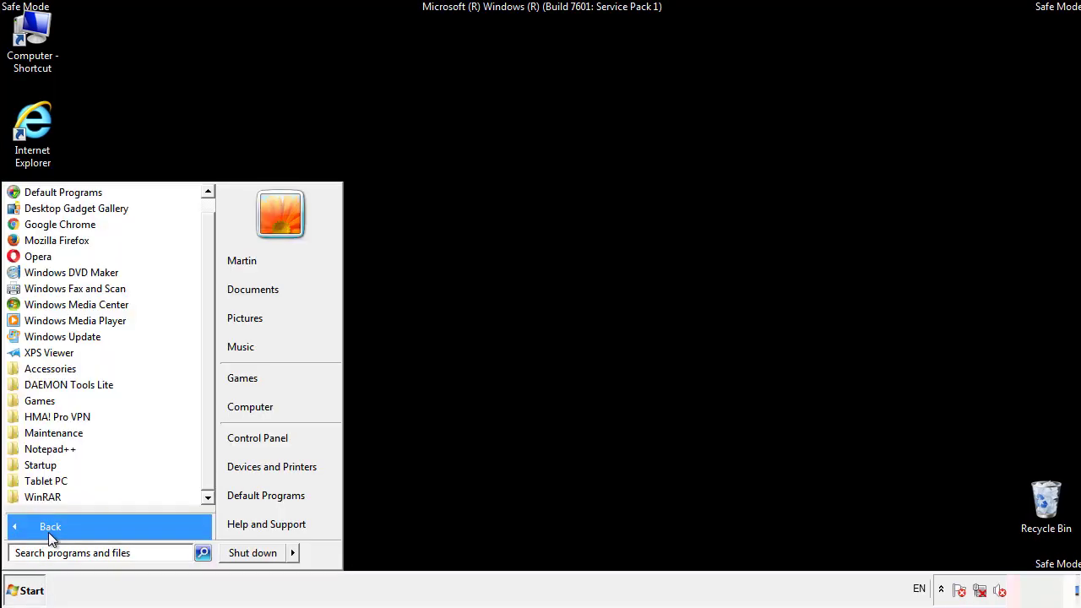
pyautogui.rightClick(41, 463)
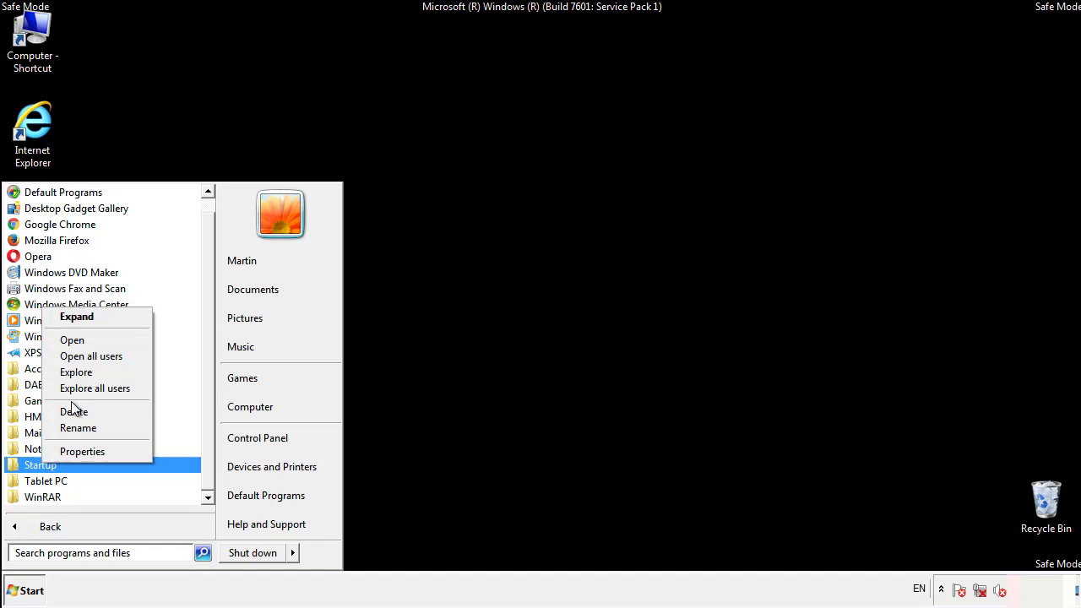
pyautogui.click(81, 338)
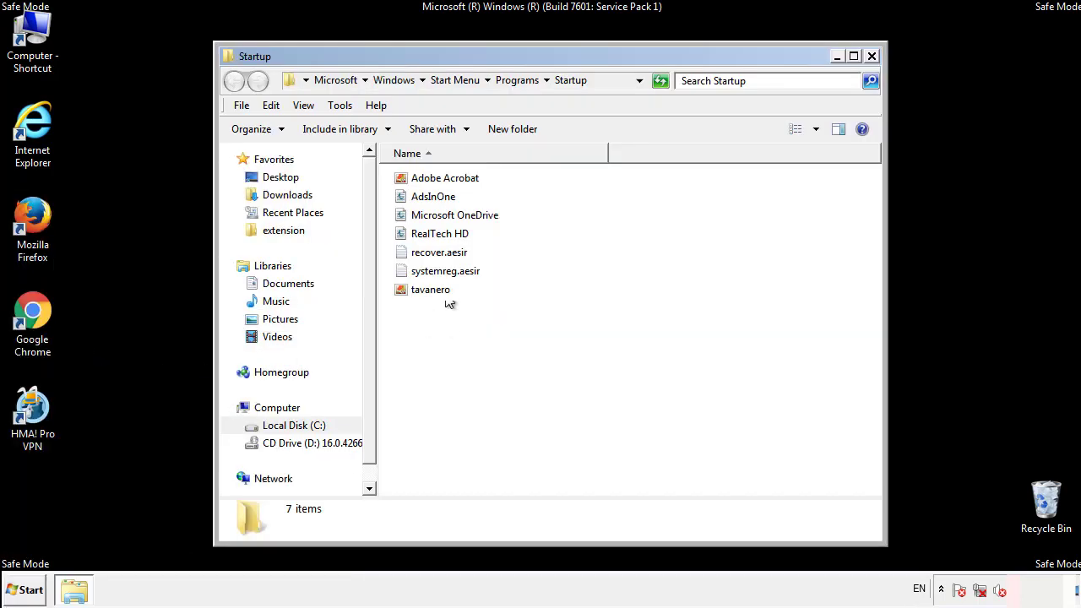
# Step: Delete AdsInOne, recover.aesir, systemreg.aesir and tavanero from the Startup folder, and close the folder
pyautogui.click(440, 200)
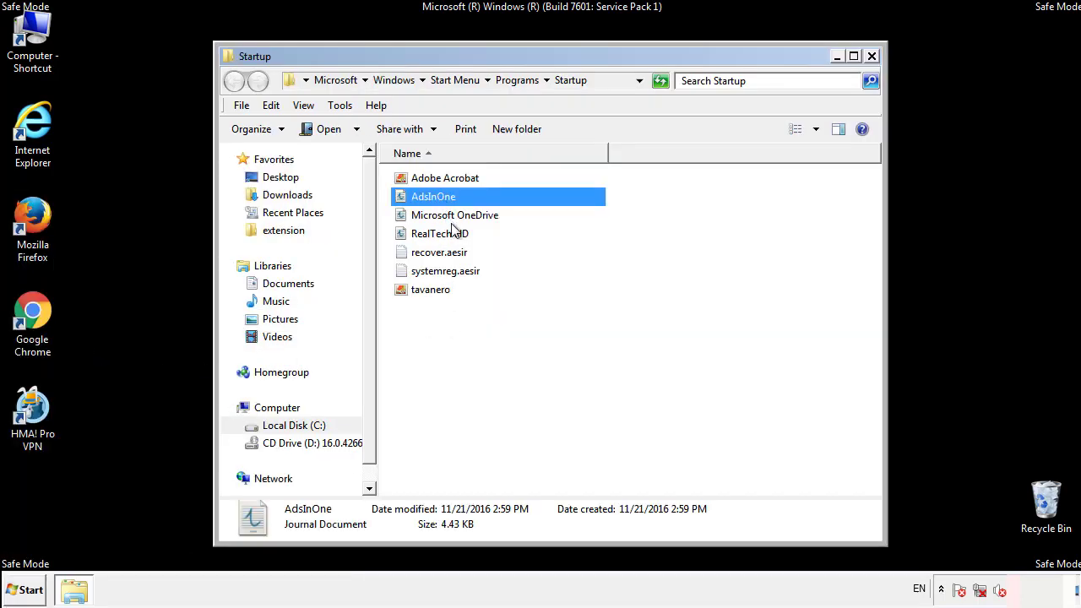
pyautogui.keyDown('ctrl'); pyautogui.click(445, 252); pyautogui.keyUp('ctrl')
pyautogui.keyDown('ctrl'); pyautogui.click(448, 271); pyautogui.keyUp('ctrl')
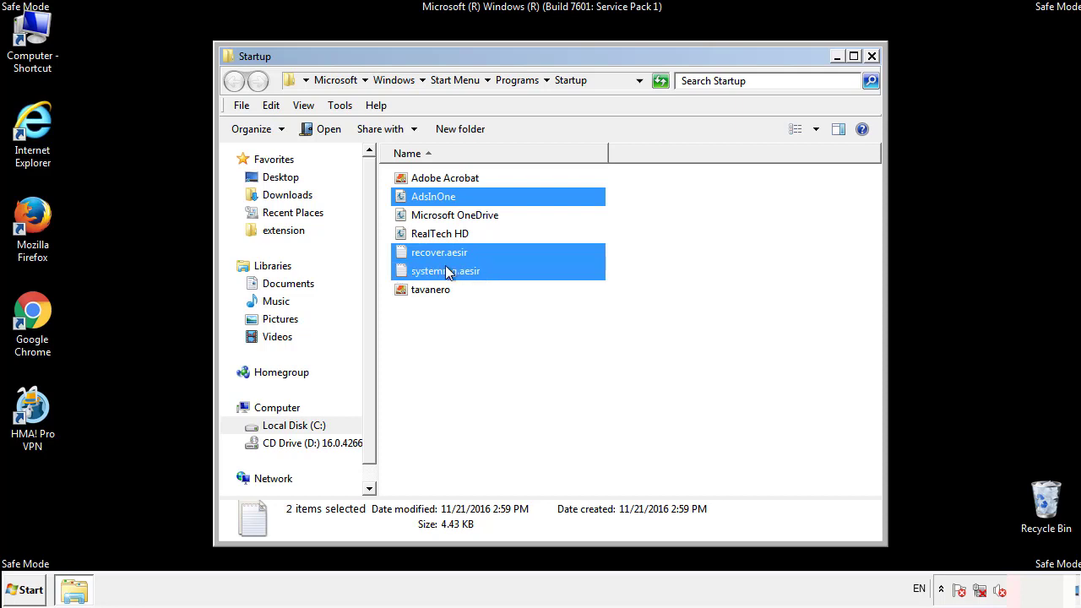
pyautogui.keyDown('ctrl'); pyautogui.click(431, 287); pyautogui.keyUp('ctrl')
pyautogui.rightClick(428, 290)
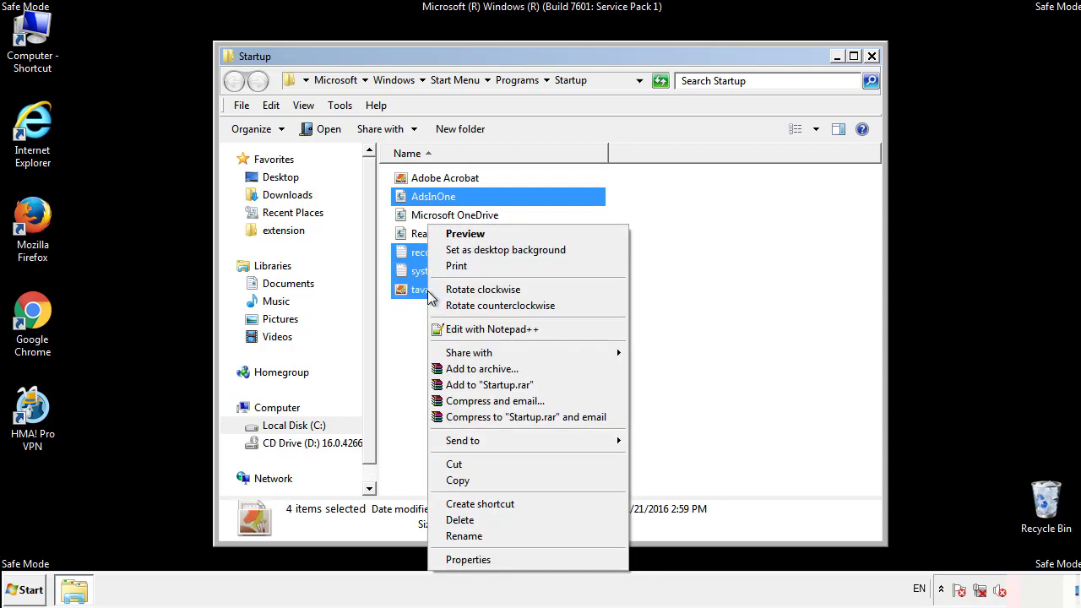
pyautogui.click(456, 520)
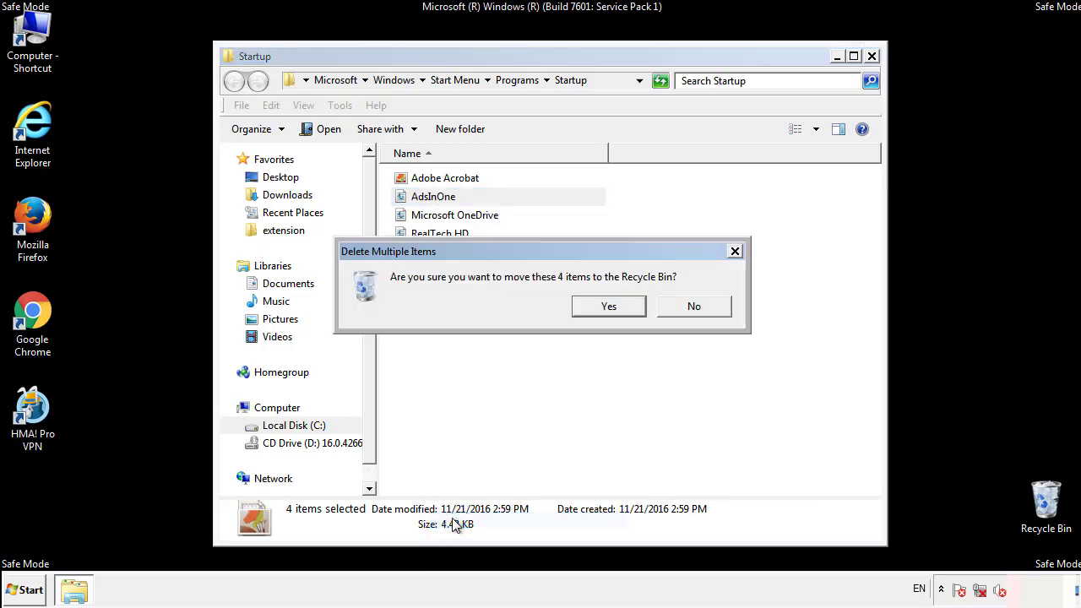
pyautogui.click(597, 306)
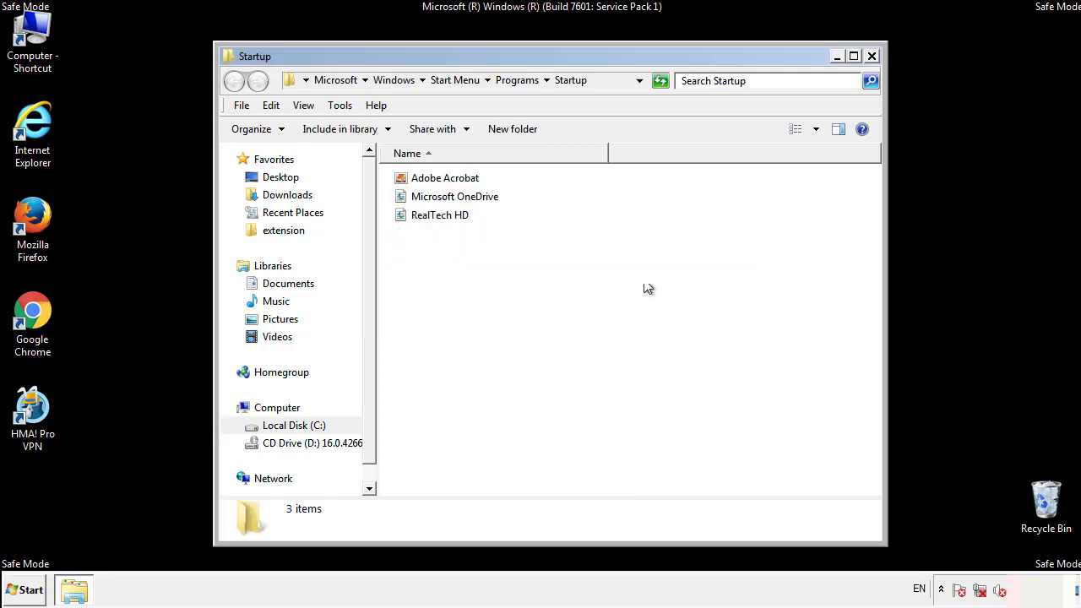
pyautogui.click(873, 59)
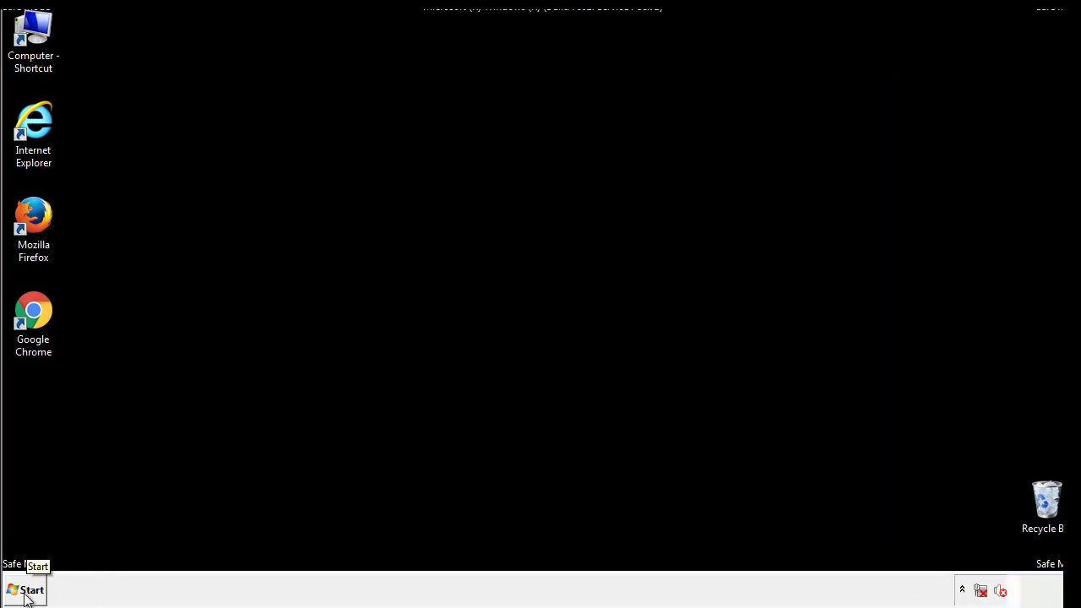
# Step: Search the programs for regedit and launch the Registry Editor
pyautogui.click(25, 591)
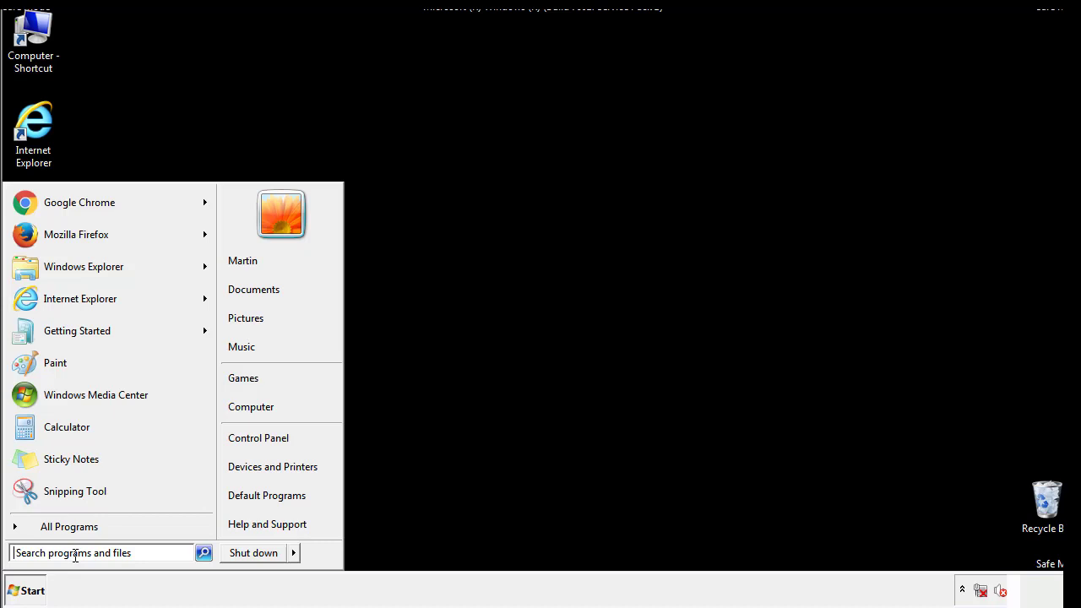
pyautogui.write('reged')
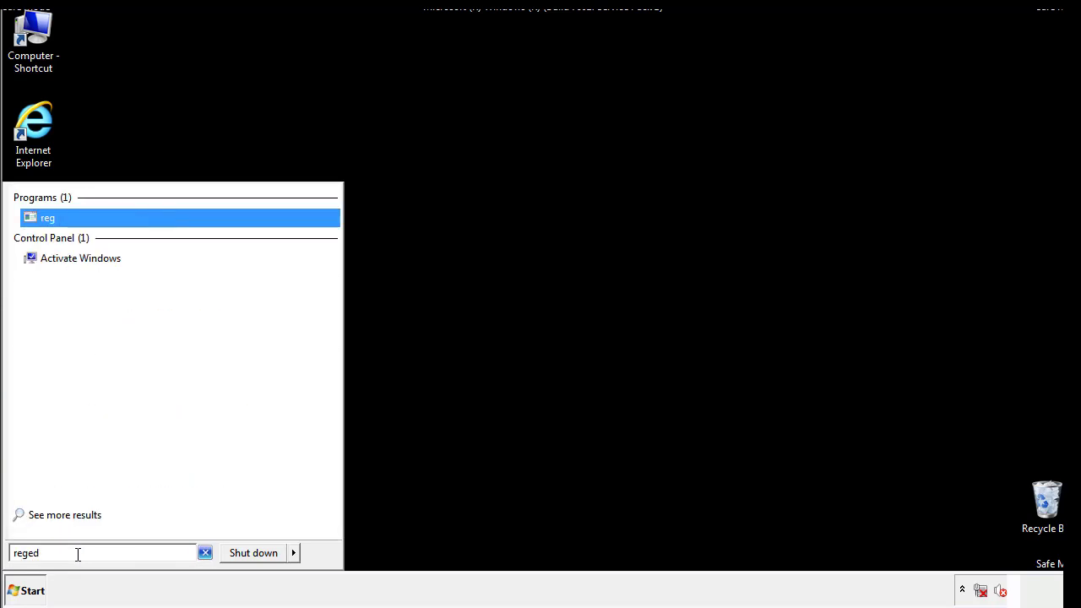
pyautogui.write('it')
pyautogui.press('Return')
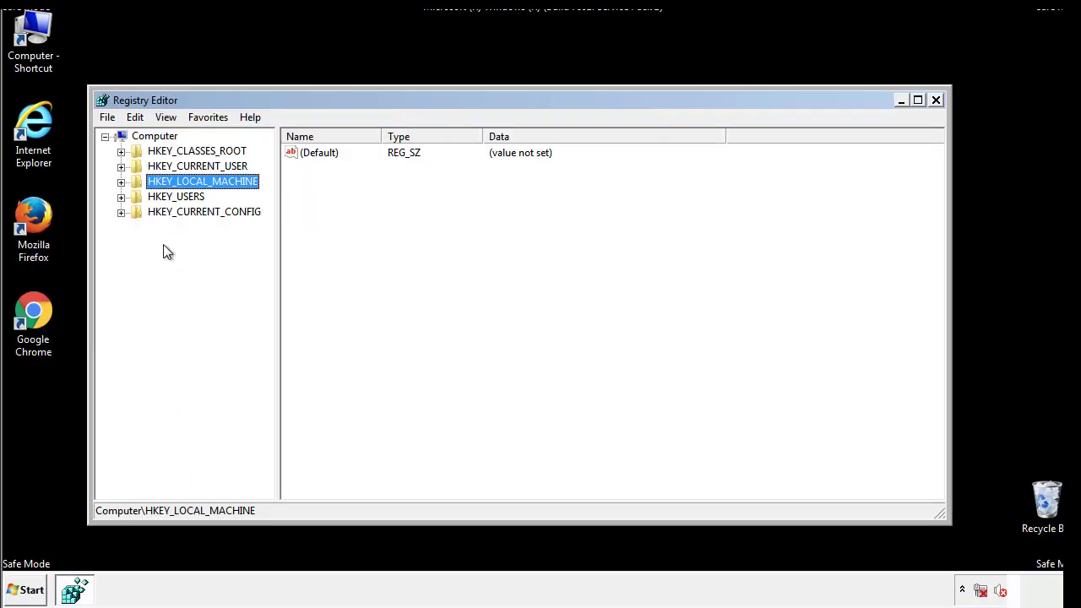
# Step: Browse to the registry key HKEY_LOCAL_MACHINE\SOFTWARE\Microsoft\Windows\CurrentVersion\Run and show its values
pyautogui.click(120, 182)
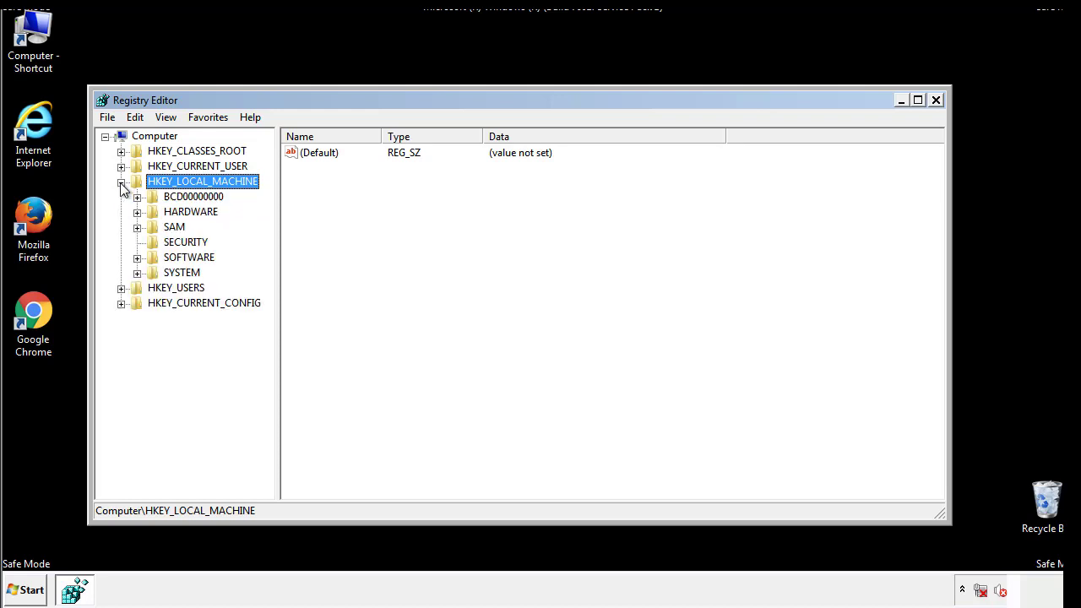
pyautogui.click(137, 258)
pyautogui.moveTo(267, 249); pyautogui.dragTo(268, 279)
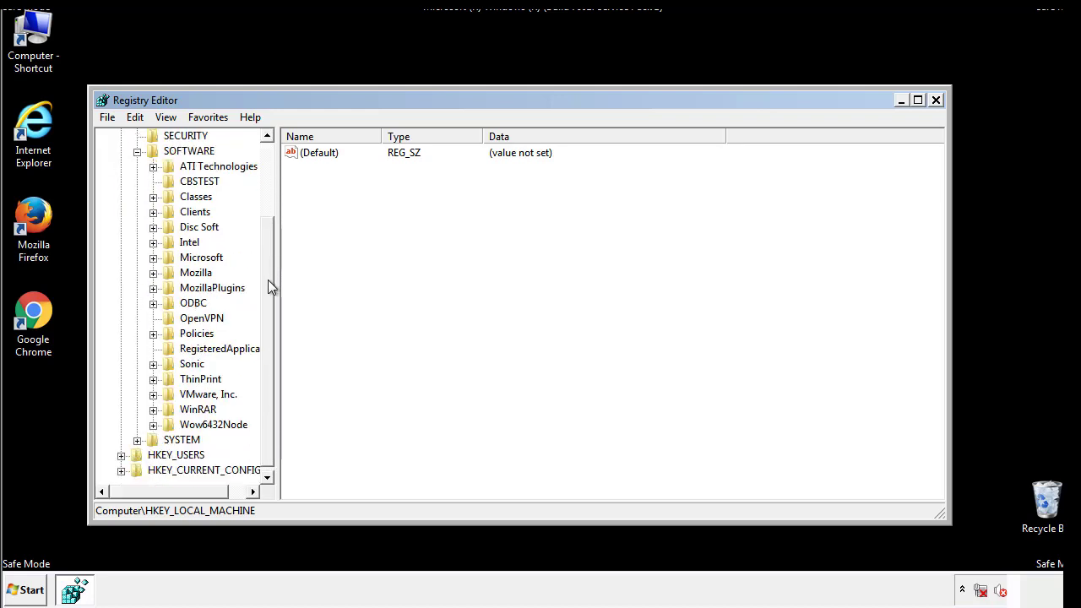
pyautogui.click(153, 257)
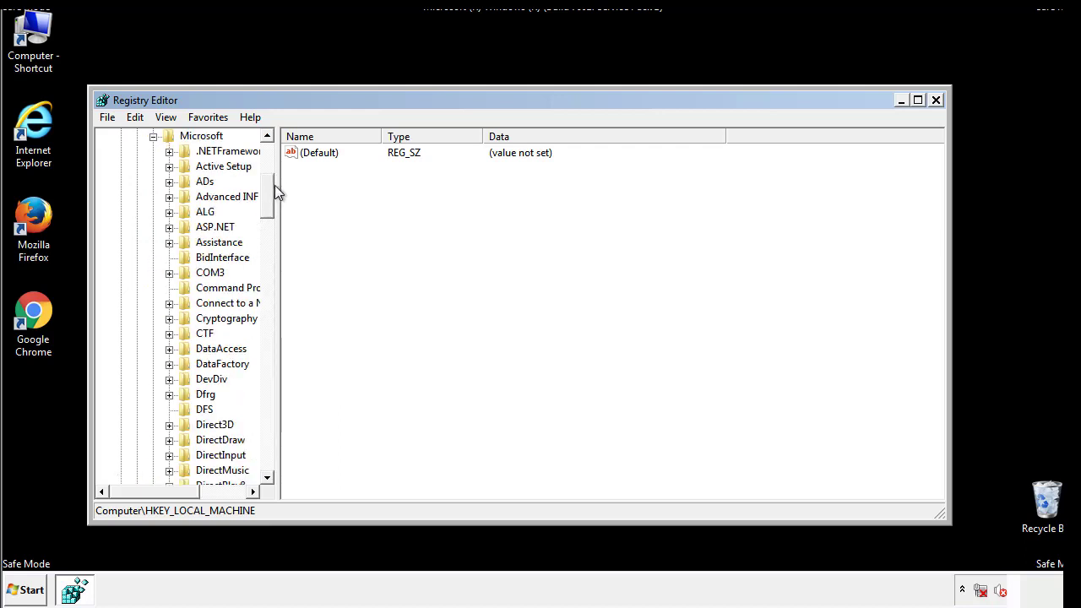
pyautogui.moveTo(266, 209); pyautogui.dragTo(269, 438)
pyautogui.click(170, 259)
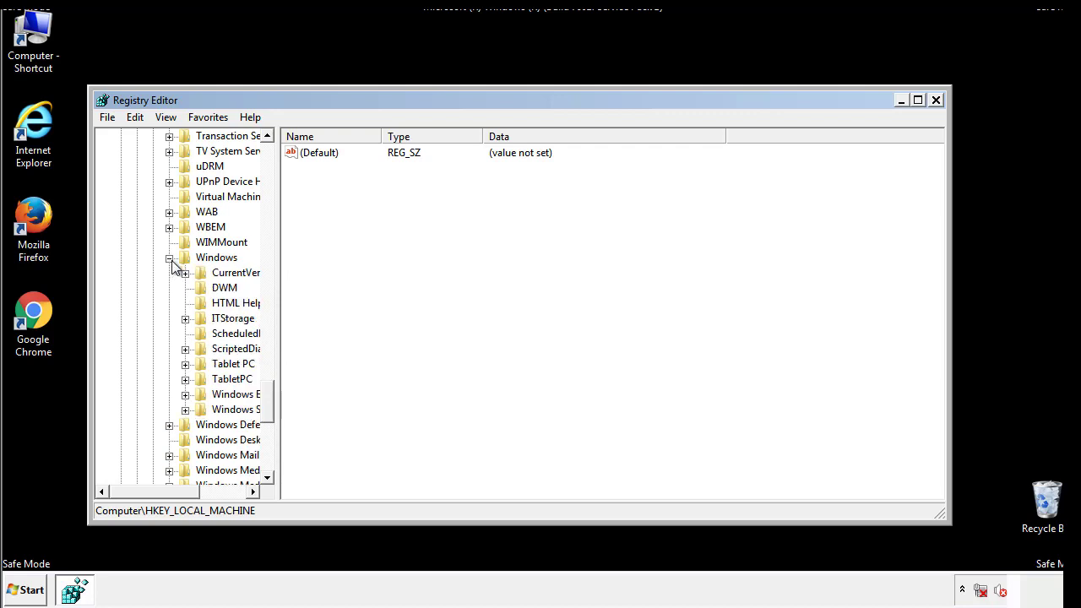
pyautogui.moveTo(148, 493); pyautogui.dragTo(172, 496)
pyautogui.click(140, 273)
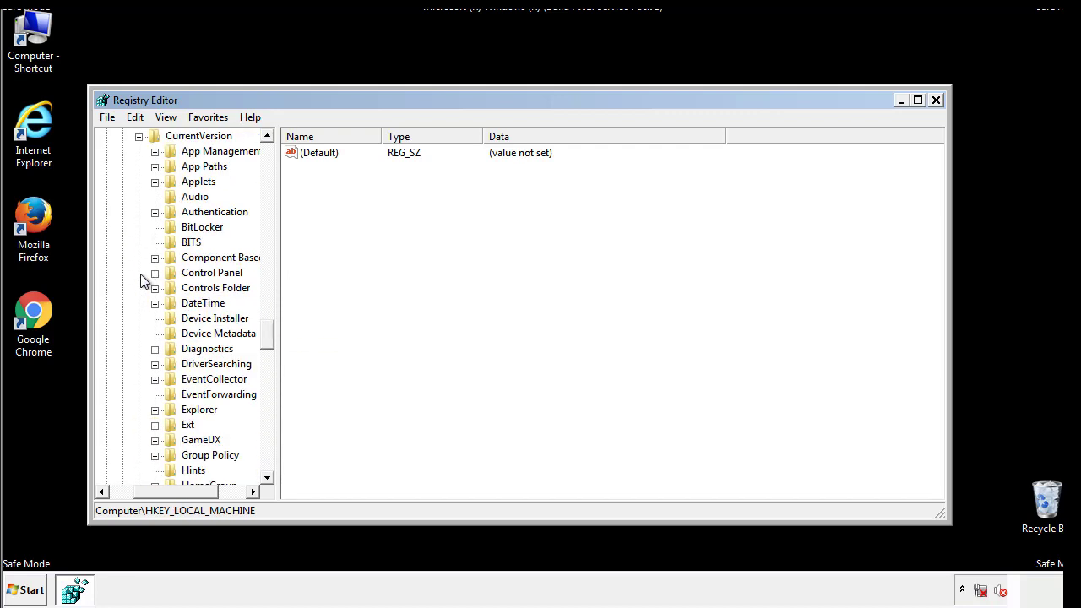
pyautogui.moveTo(275, 334); pyautogui.dragTo(267, 391)
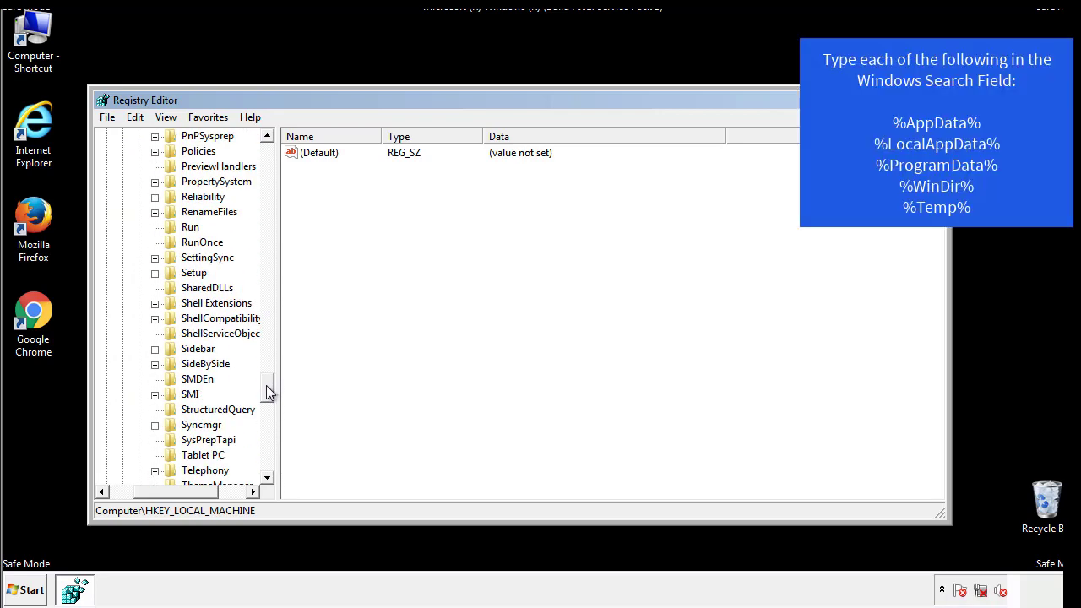
pyautogui.click(181, 227)
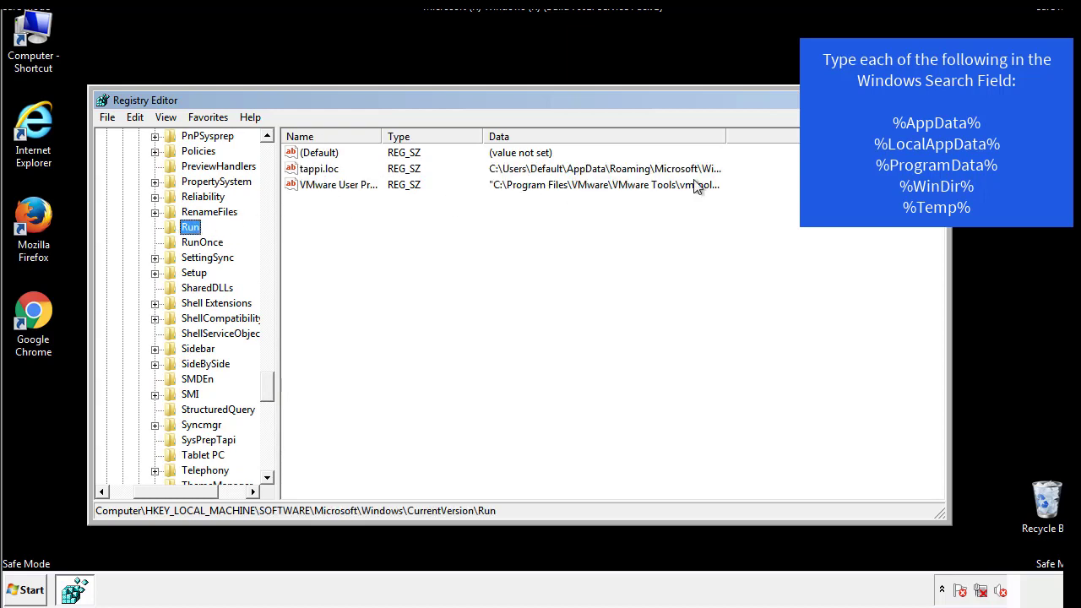
# Step: Permanently delete the tappi.loc value from the HKEY_LOCAL_MACHINE Run key
pyautogui.click(316, 169)
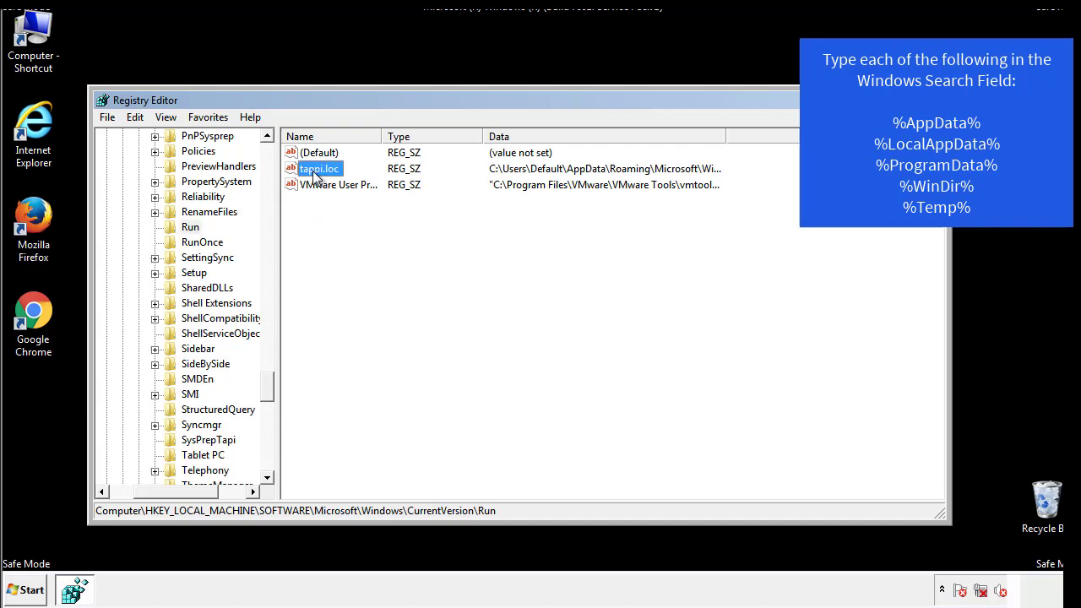
pyautogui.rightClick(312, 170)
pyautogui.click(340, 220)
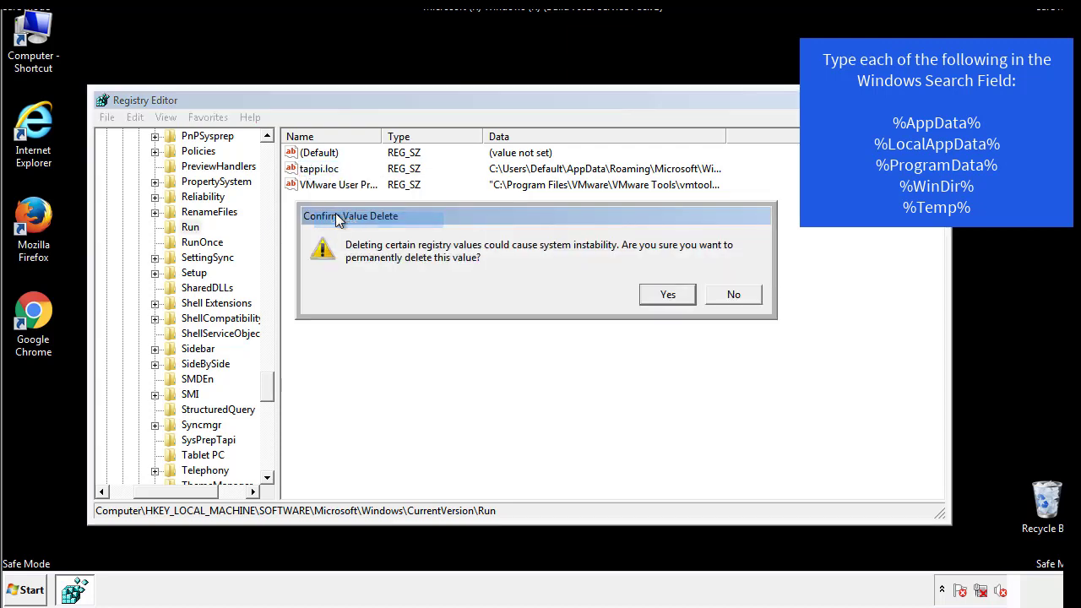
pyautogui.click(658, 298)
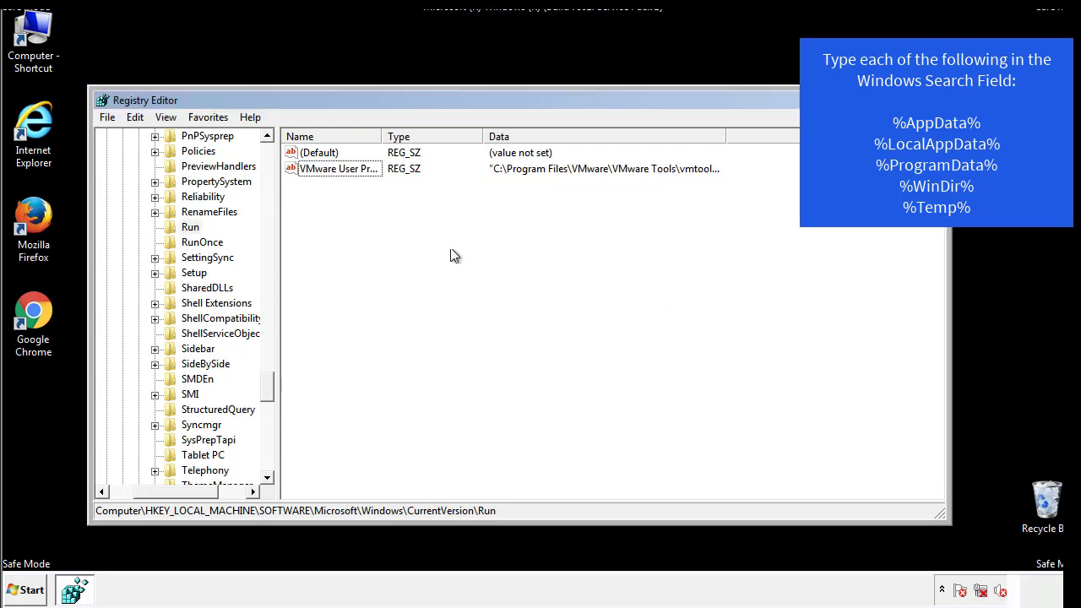
# Step: Collapse the whole HKEY_LOCAL_MACHINE branch of the registry tree
pyautogui.moveTo(267, 387); pyautogui.dragTo(267, 461)
pyautogui.moveTo(207, 490); pyautogui.dragTo(131, 504)
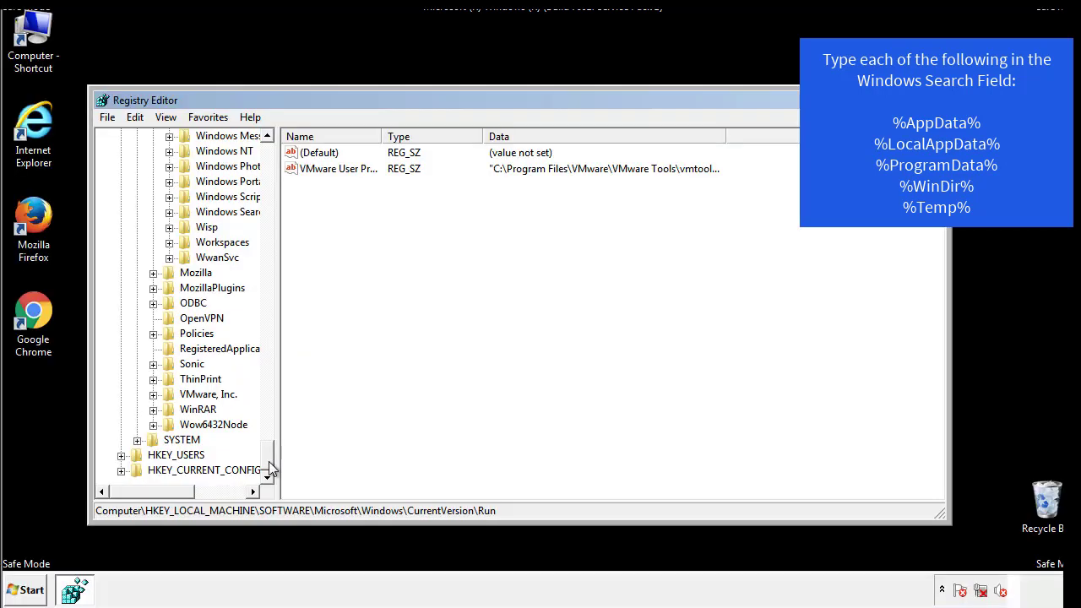
pyautogui.moveTo(268, 466); pyautogui.dragTo(276, 162)
pyautogui.click(121, 182)
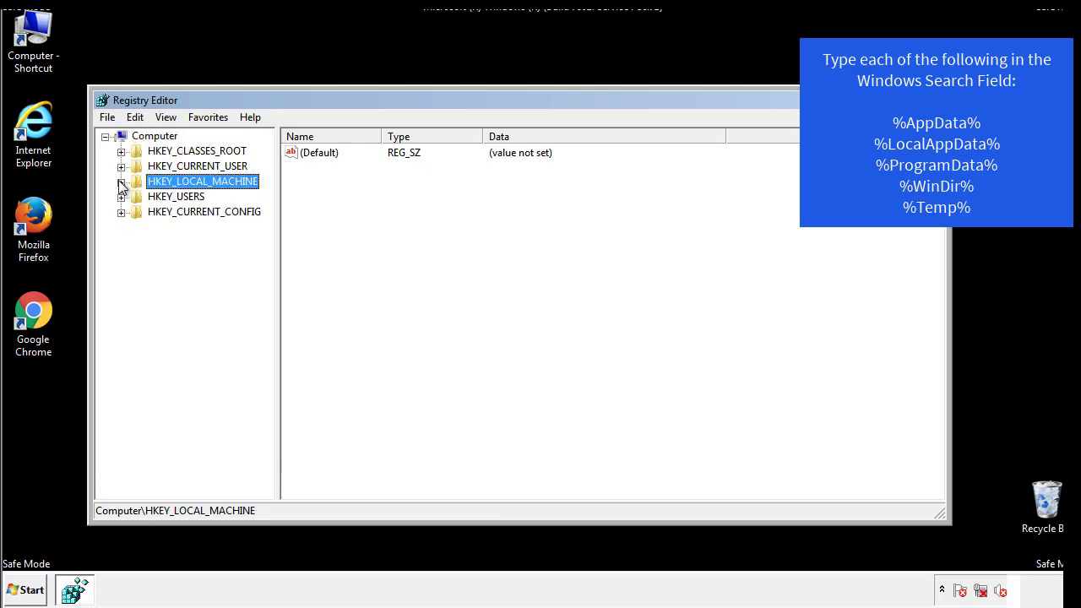
# Step: Open the key HKEY_CURRENT_USER\Software\Microsoft\Windows\CurrentVersion\Run and check its values for suspicious entries
pyautogui.click(121, 168)
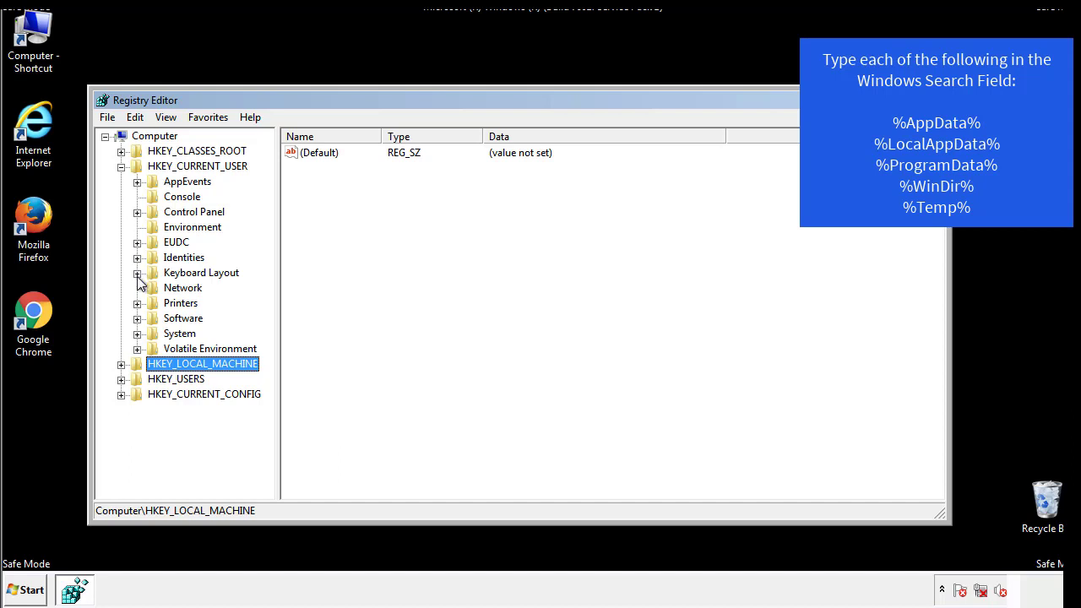
pyautogui.click(137, 319)
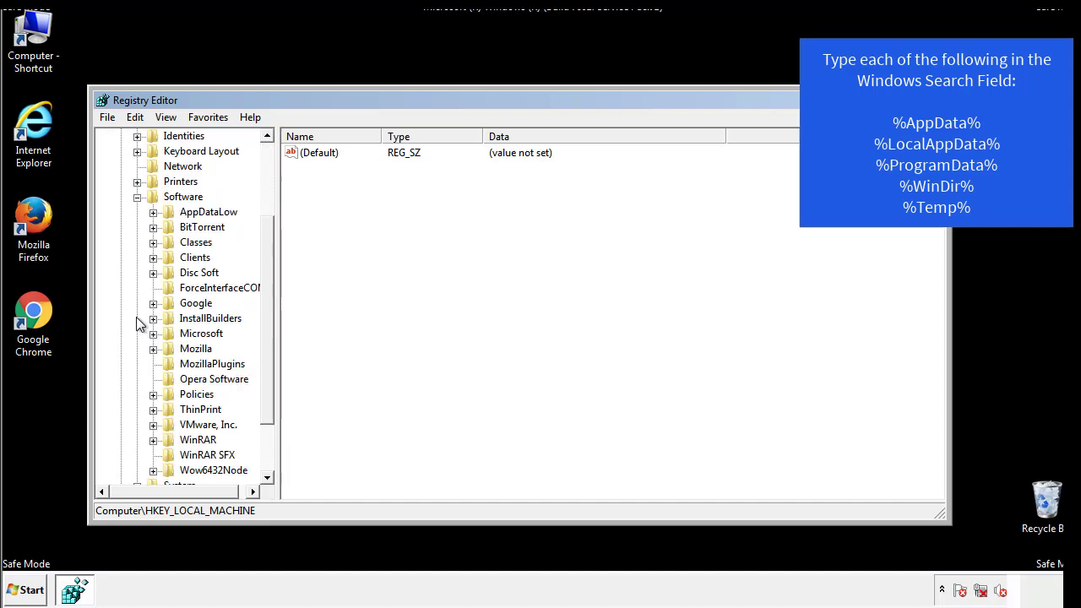
pyautogui.moveTo(265, 307); pyautogui.dragTo(265, 322)
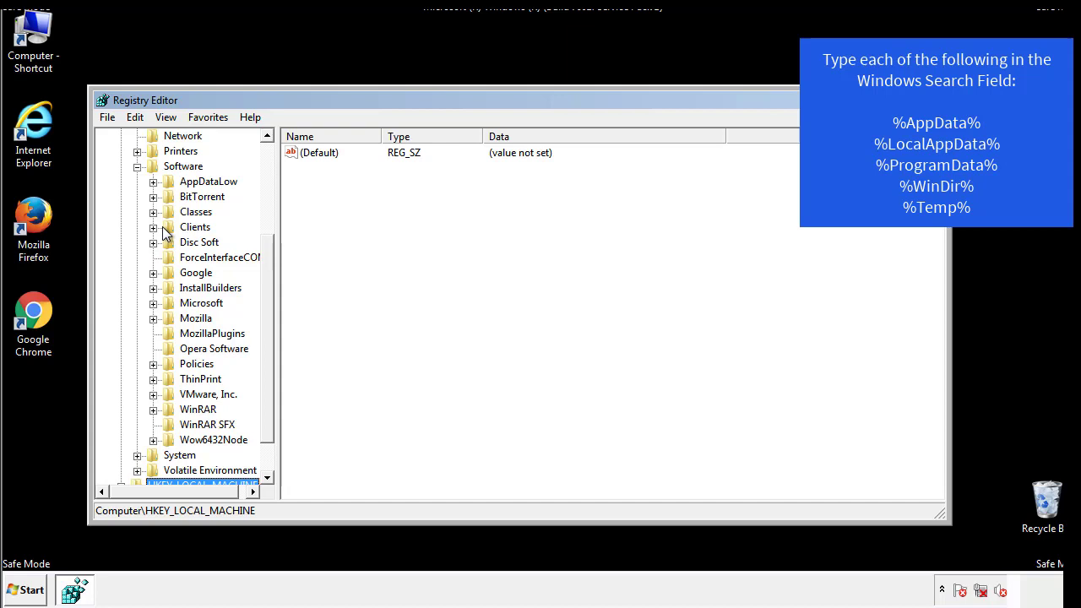
pyautogui.click(152, 304)
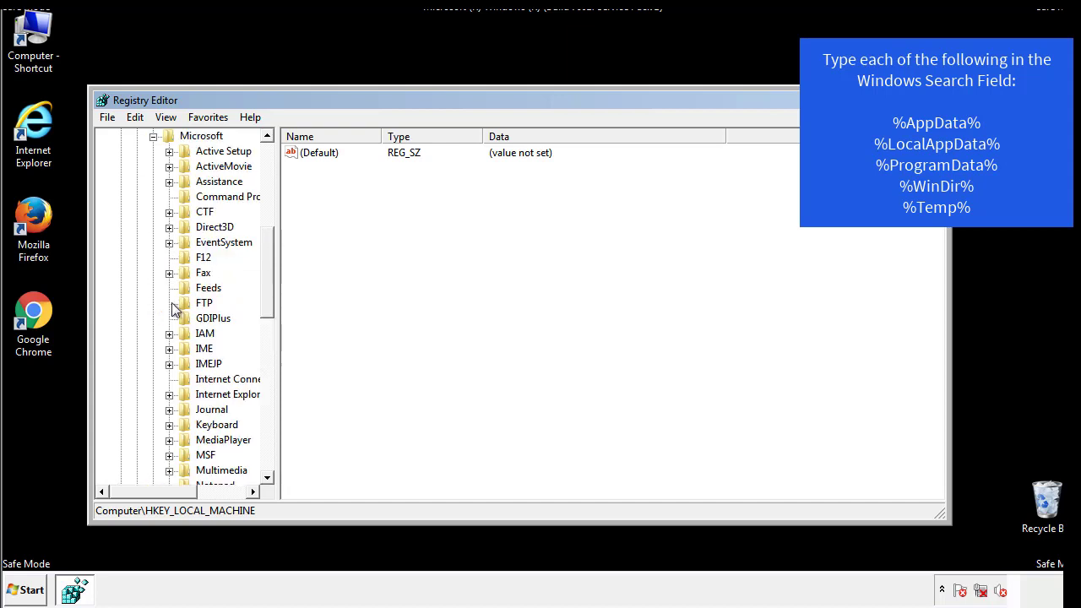
pyautogui.moveTo(265, 247); pyautogui.dragTo(266, 352)
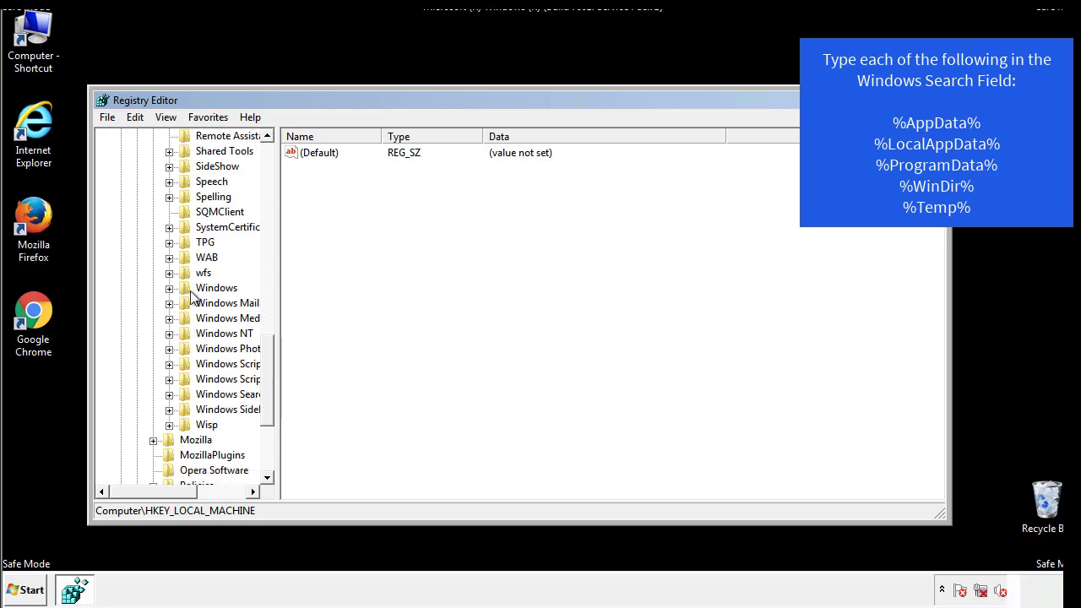
pyautogui.click(169, 288)
pyautogui.click(185, 304)
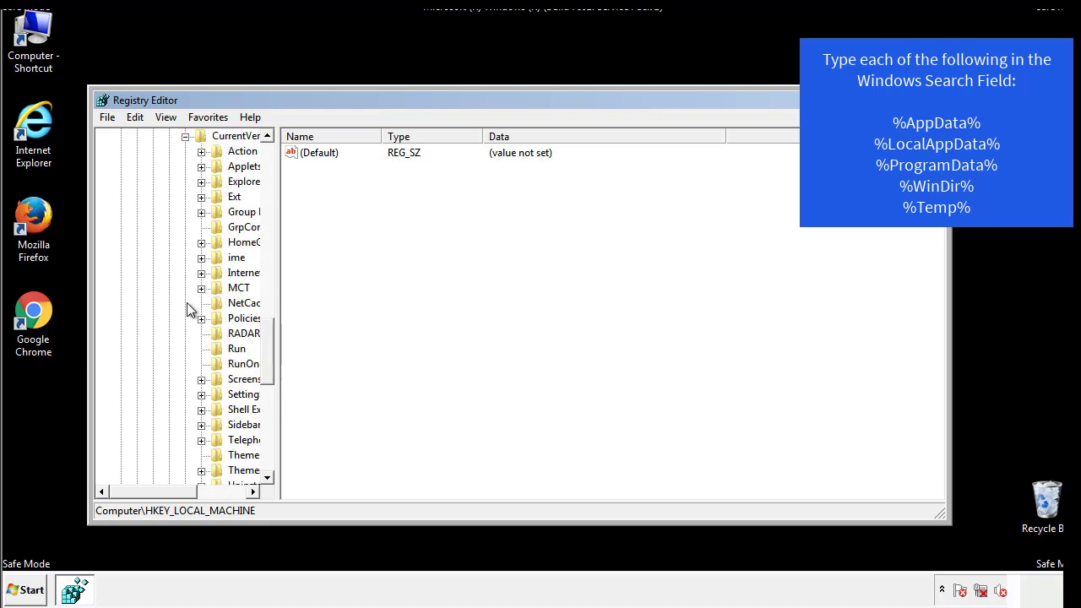
pyautogui.moveTo(165, 492); pyautogui.dragTo(190, 492)
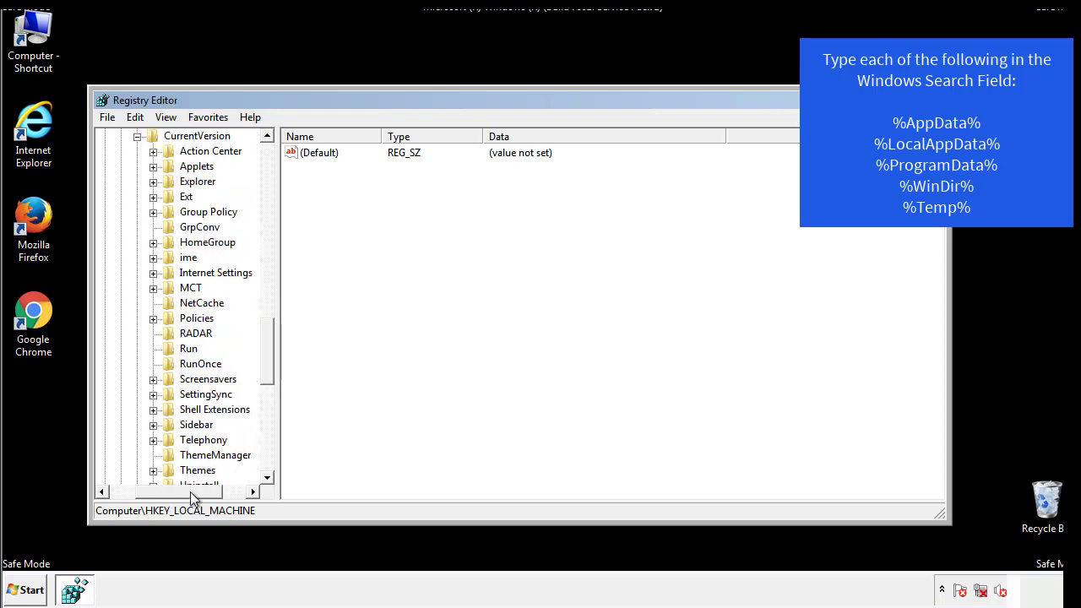
pyautogui.click(187, 349)
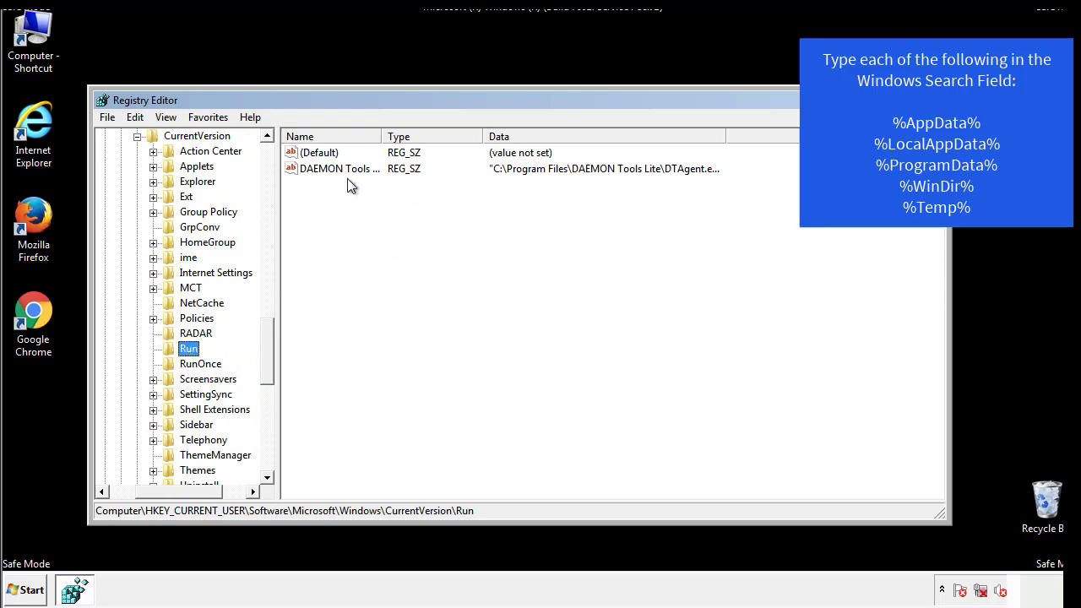
pyautogui.click(461, 194)
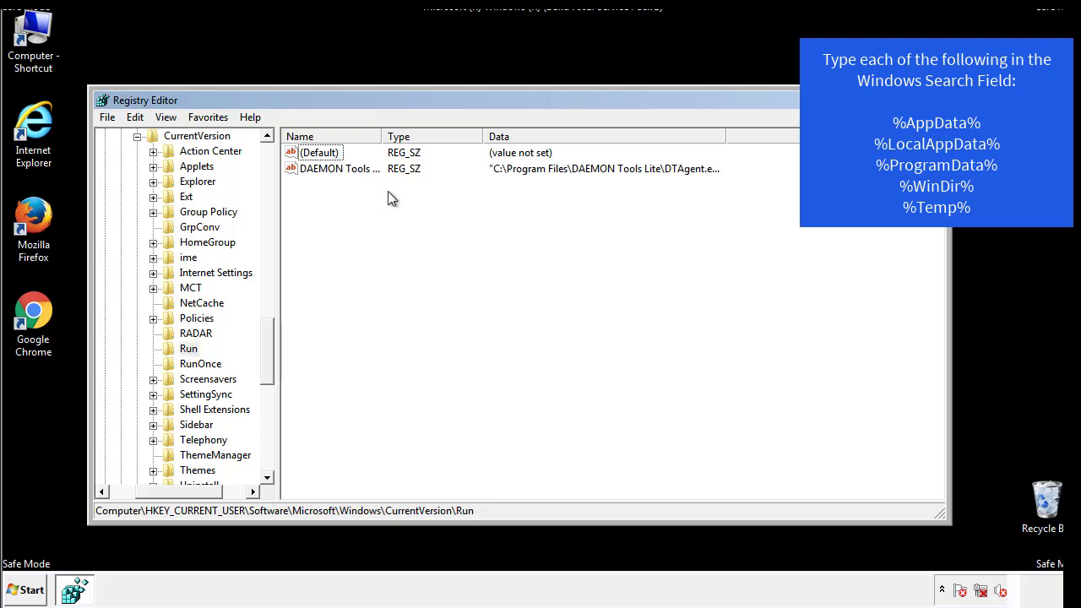
# Step: Collapse the Windows key under HKEY_CURRENT_USER\Software\Microsoft in the registry tree
pyautogui.moveTo(179, 489); pyautogui.dragTo(158, 491)
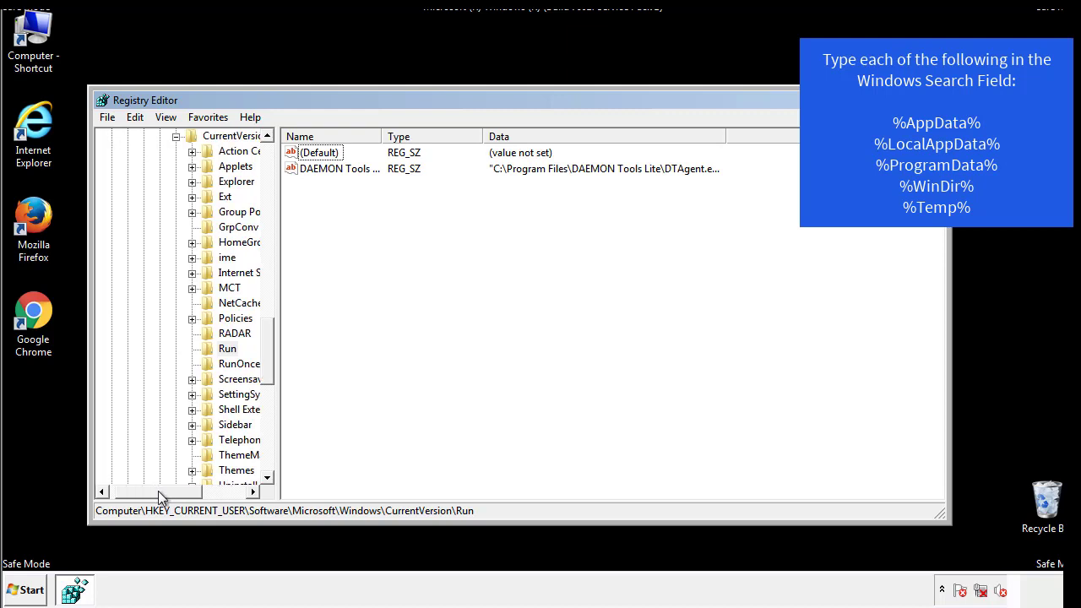
pyautogui.moveTo(273, 366); pyautogui.dragTo(267, 353)
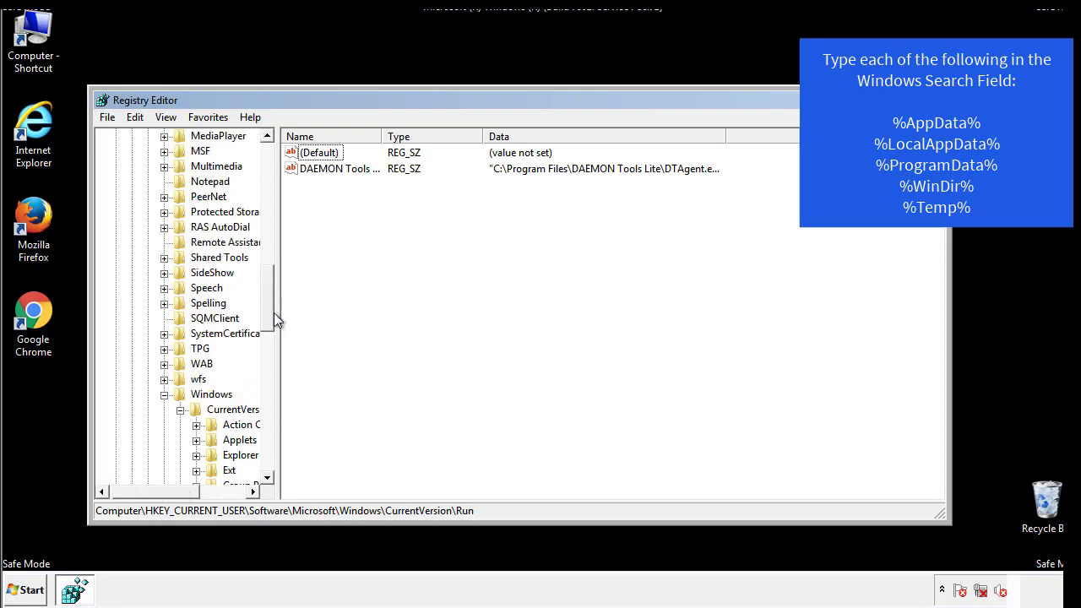
pyautogui.click(164, 395)
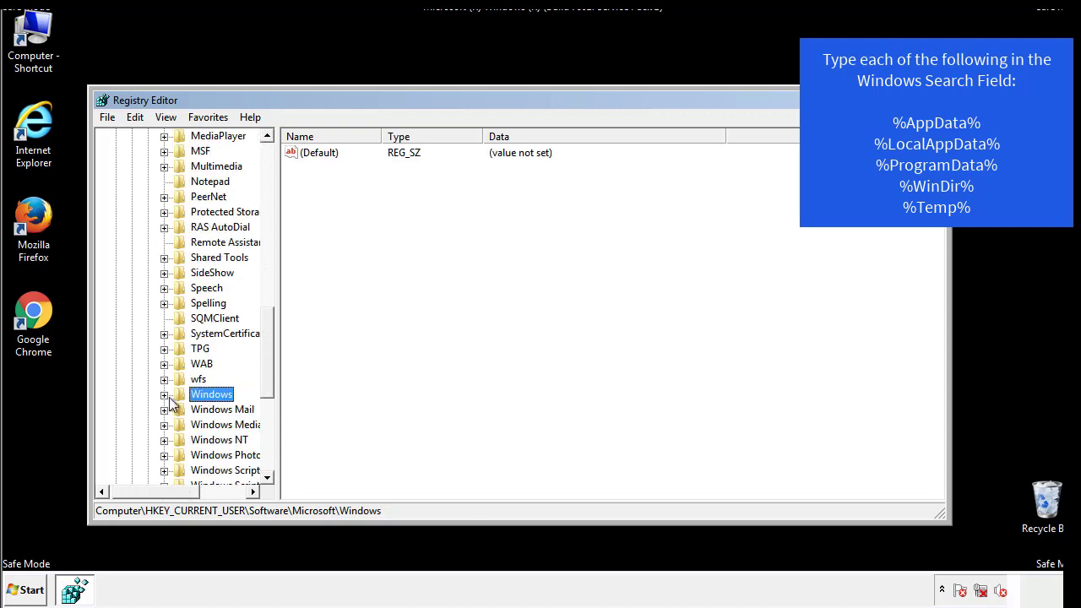
pyautogui.moveTo(272, 376); pyautogui.dragTo(272, 208)
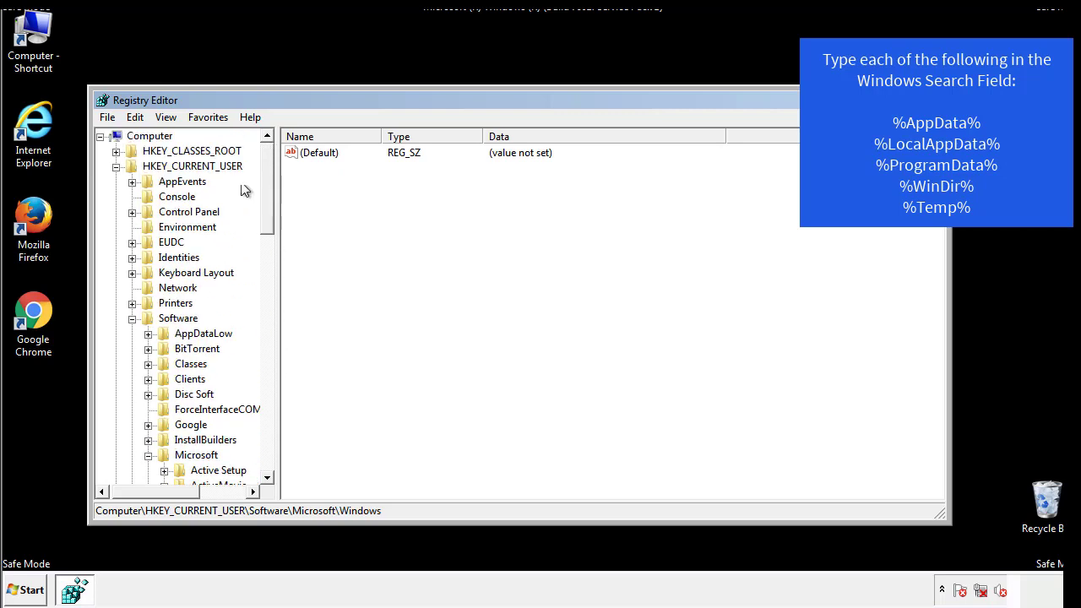
# Step: Search the registry keys, values and data for %temp%
pyautogui.click(136, 119)
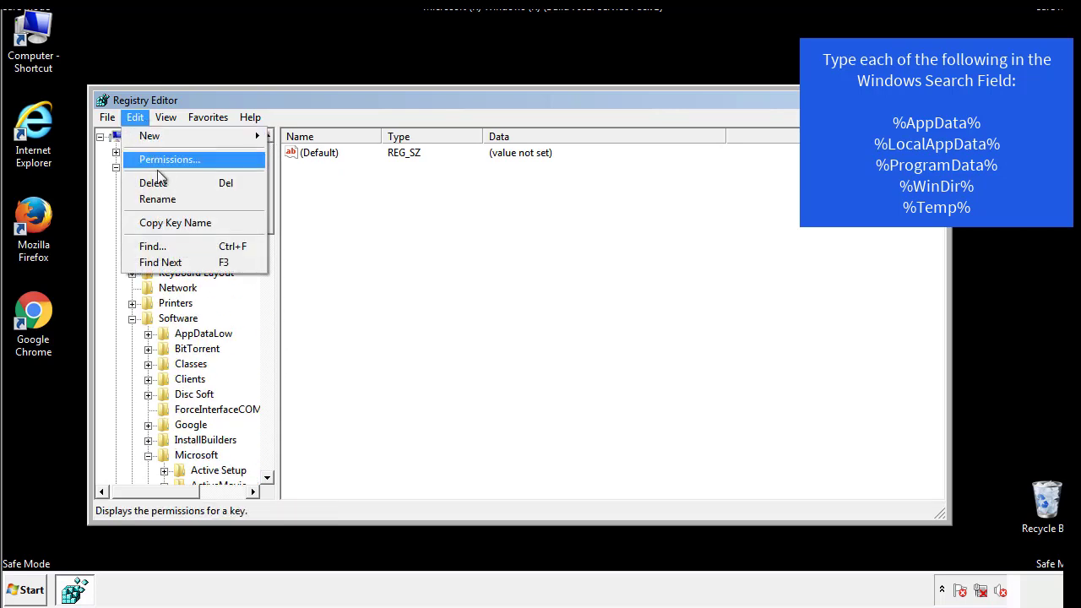
pyautogui.click(151, 246)
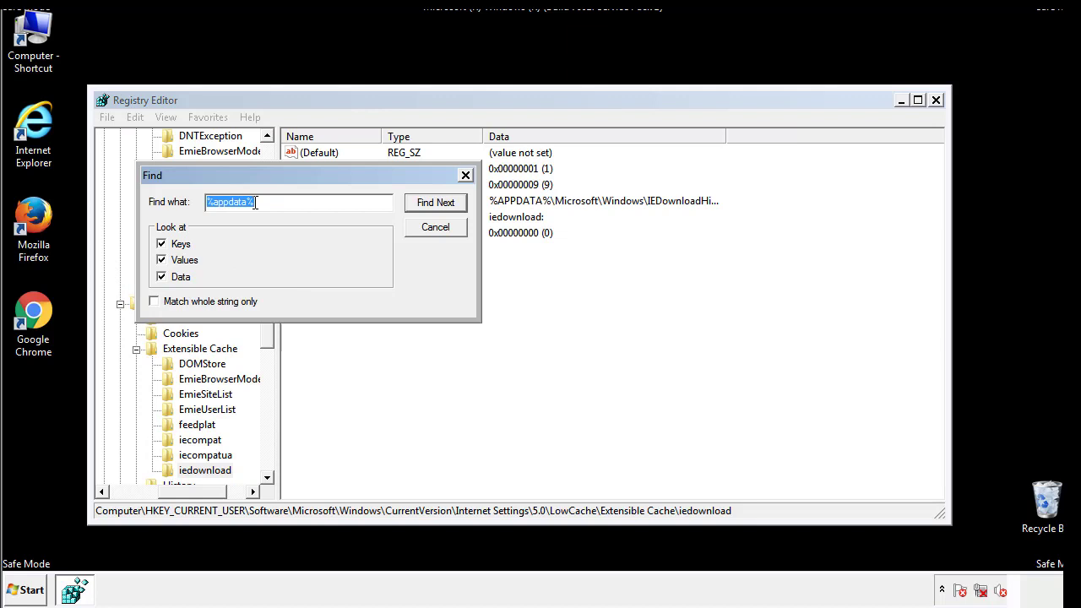
pyautogui.write('%temp%')
pyautogui.press('Return')
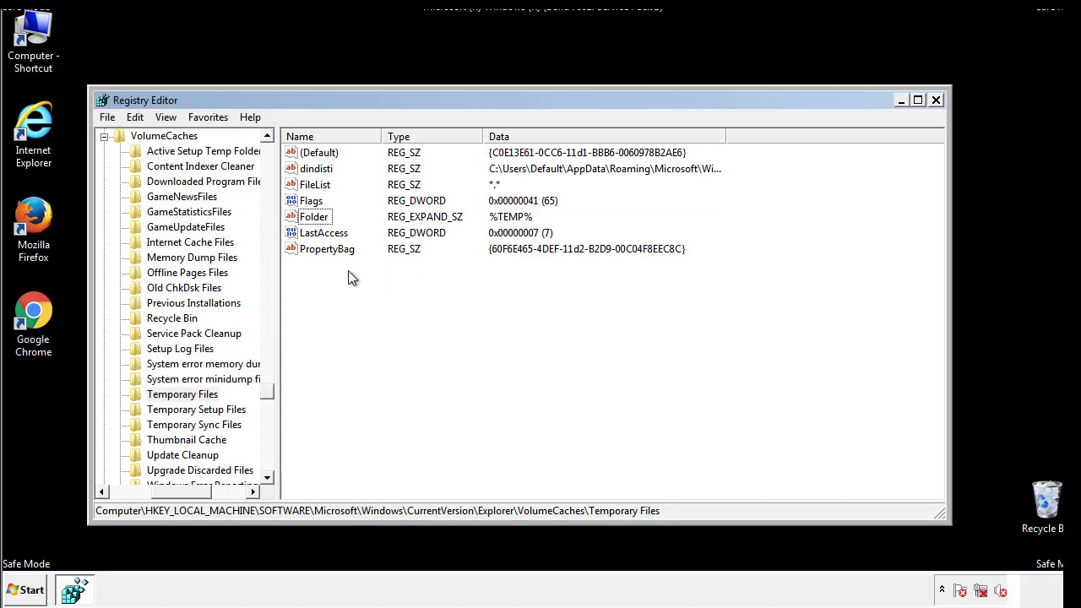
# Step: Permanently delete all values in the VolumeCaches\Temporary Files key and close the Registry Editor
pyautogui.moveTo(346, 271); pyautogui.dragTo(305, 152)
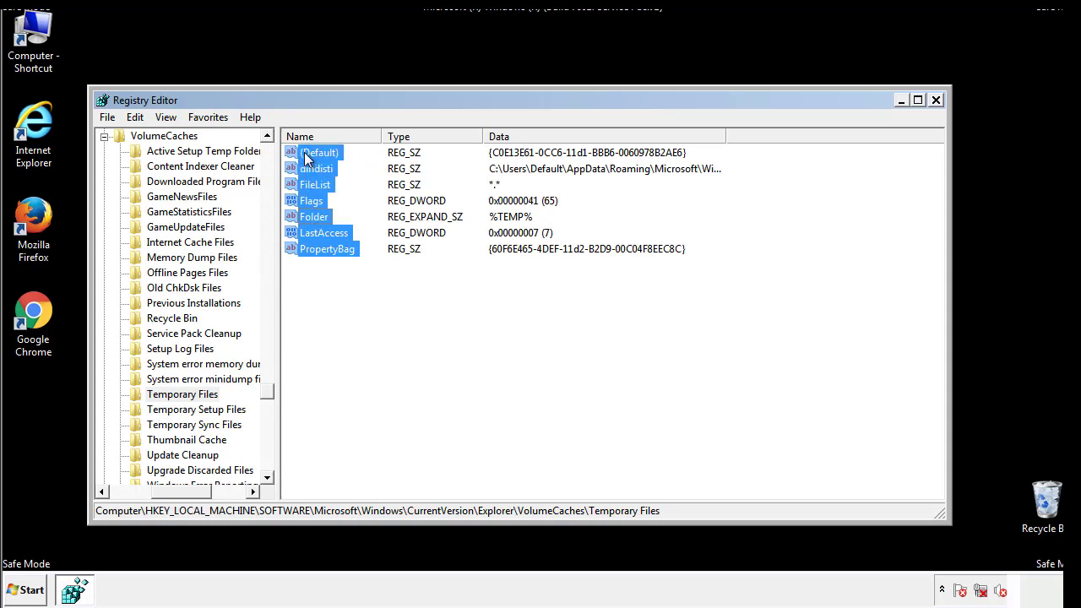
pyautogui.rightClick(305, 152)
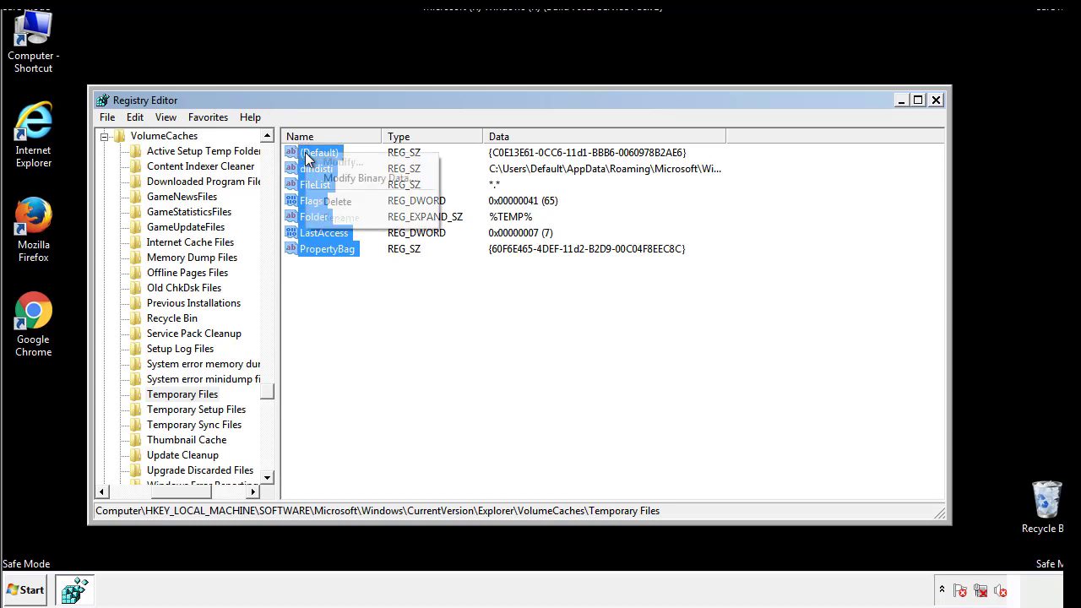
pyautogui.click(331, 201)
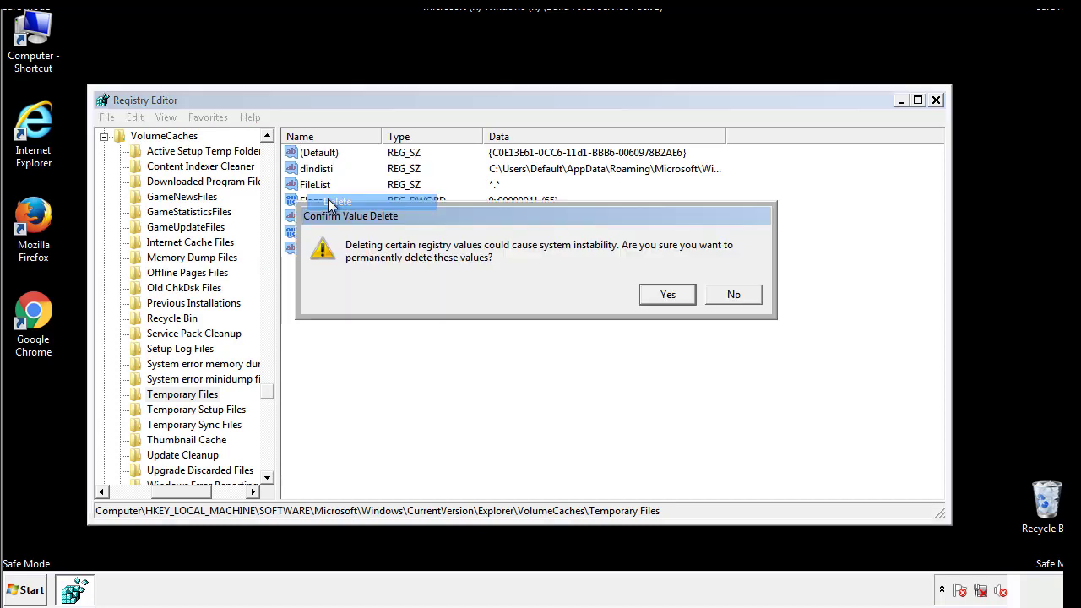
pyautogui.click(669, 294)
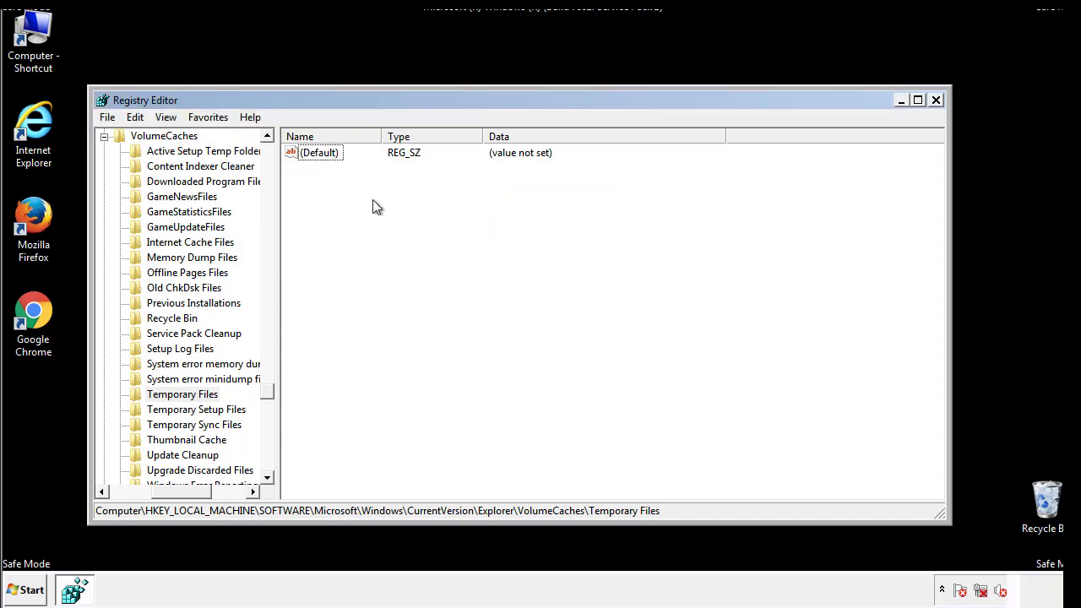
pyautogui.click(937, 101)
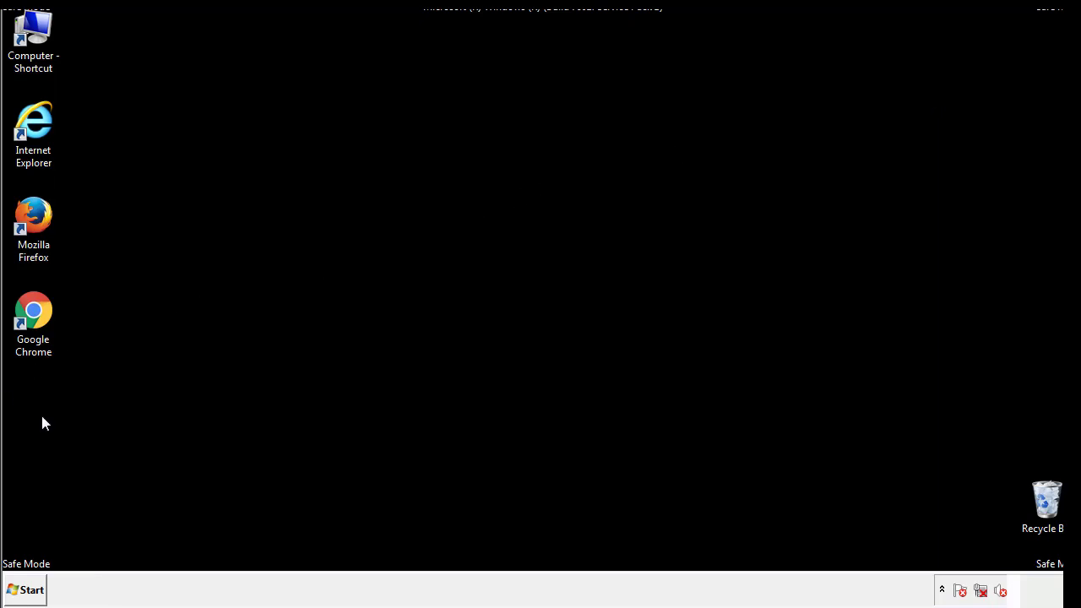
# Step: Open System Configuration by searching for and running msconfig
pyautogui.click(19, 594)
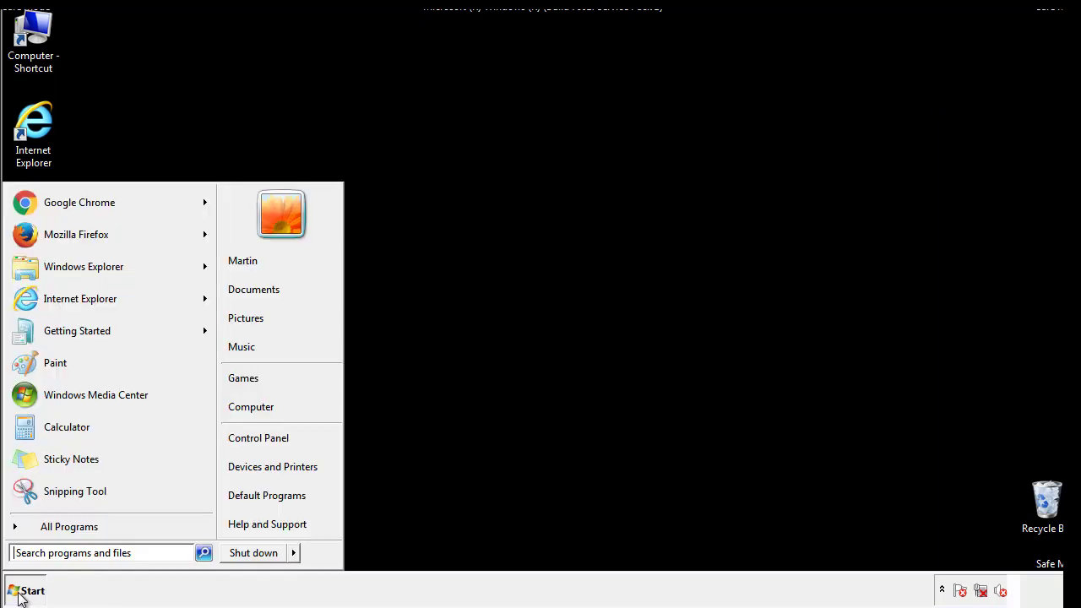
pyautogui.click(58, 552)
pyautogui.write('mscon')
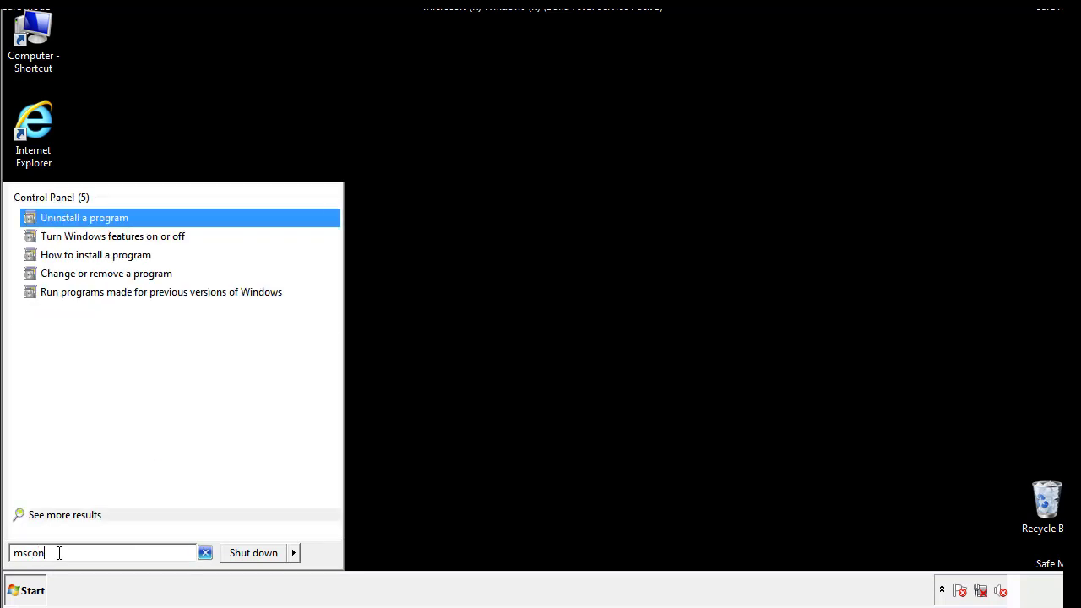
pyautogui.write('fig')
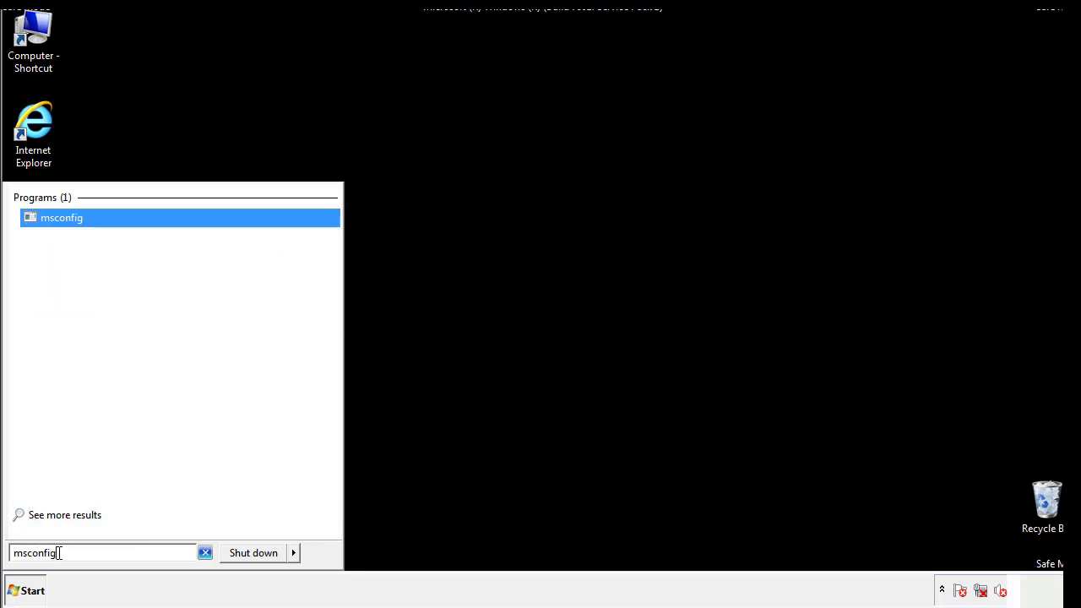
pyautogui.press('Return')
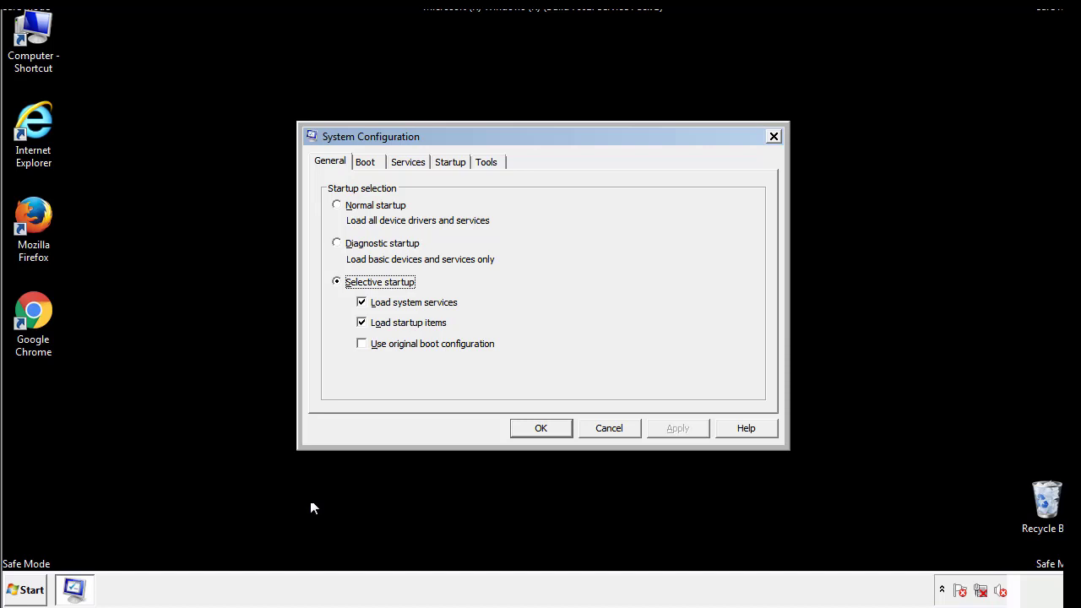
# Step: Disable the Safe boot option for Windows 7, apply the change and restart the computer
pyautogui.click(365, 161)
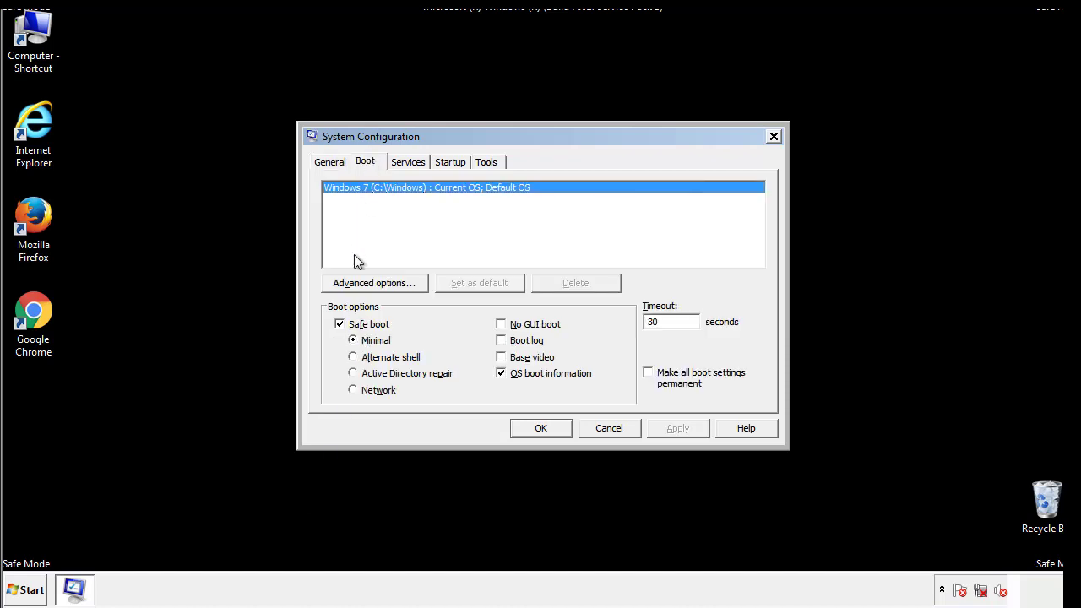
pyautogui.click(341, 325)
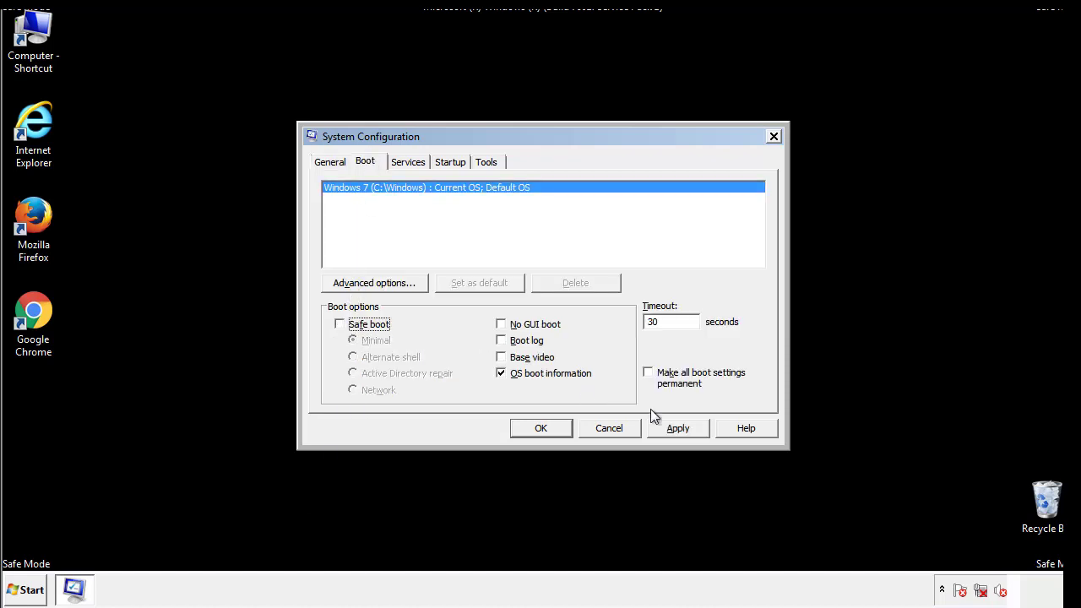
pyautogui.click(680, 428)
pyautogui.click(538, 428)
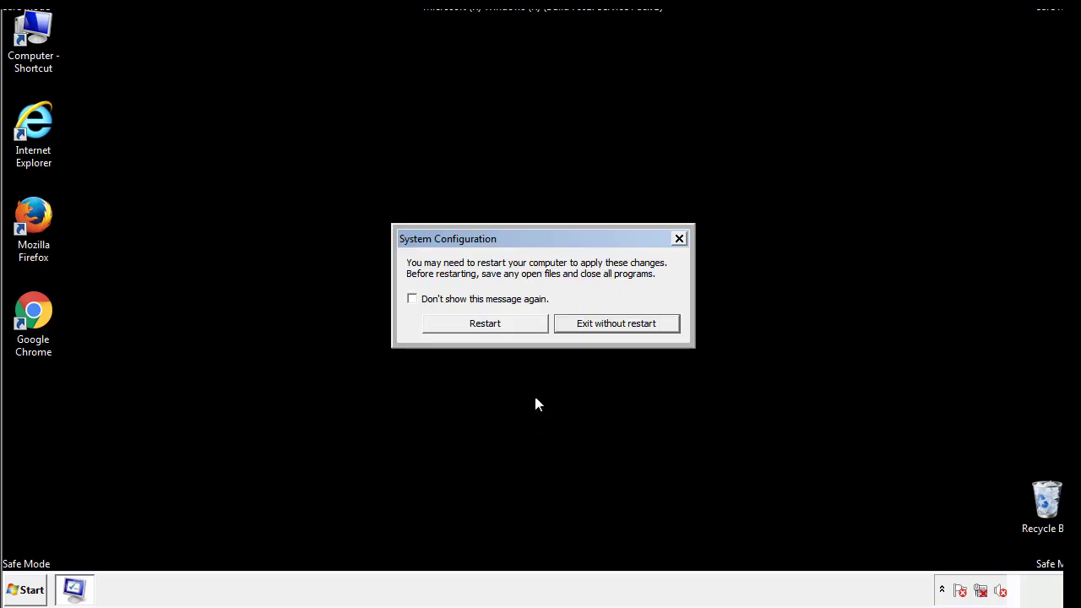
pyautogui.click(500, 329)
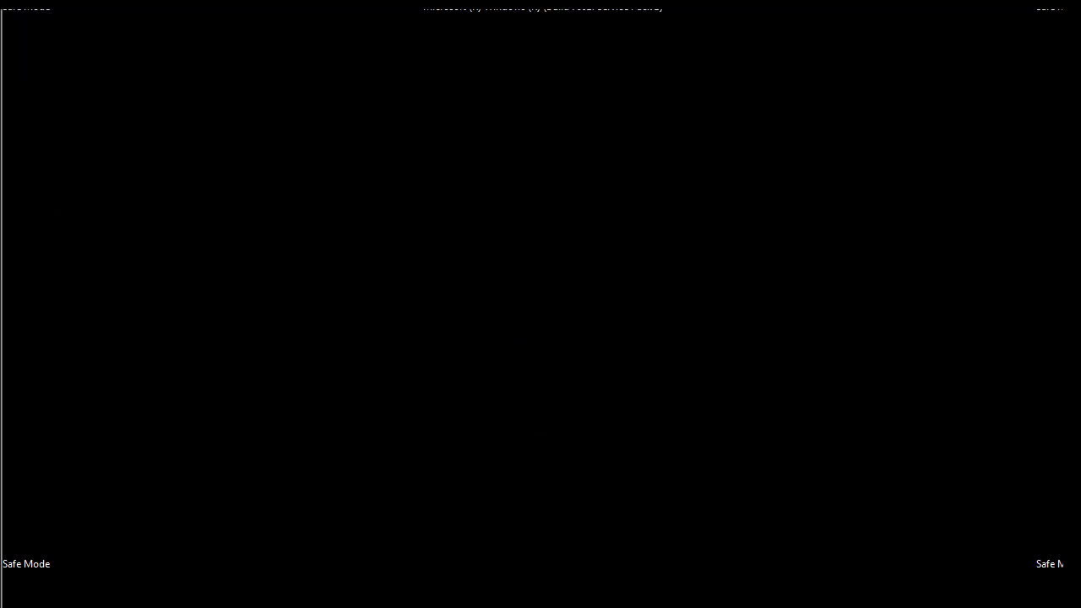